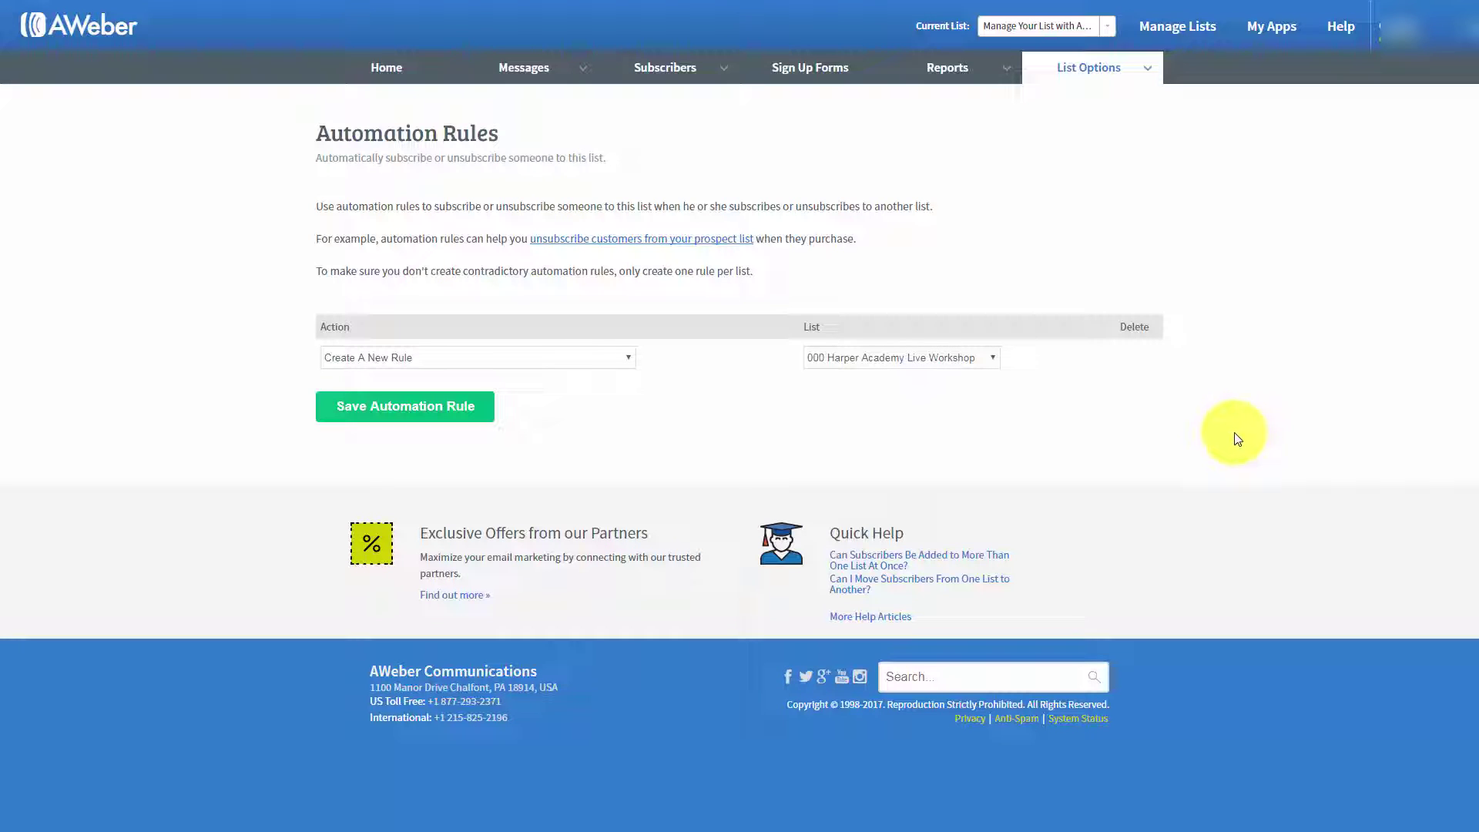
Go to Reports > Settings to open Analytics Setup Step 1 with the tracking javascript snippet
click(1001, 77)
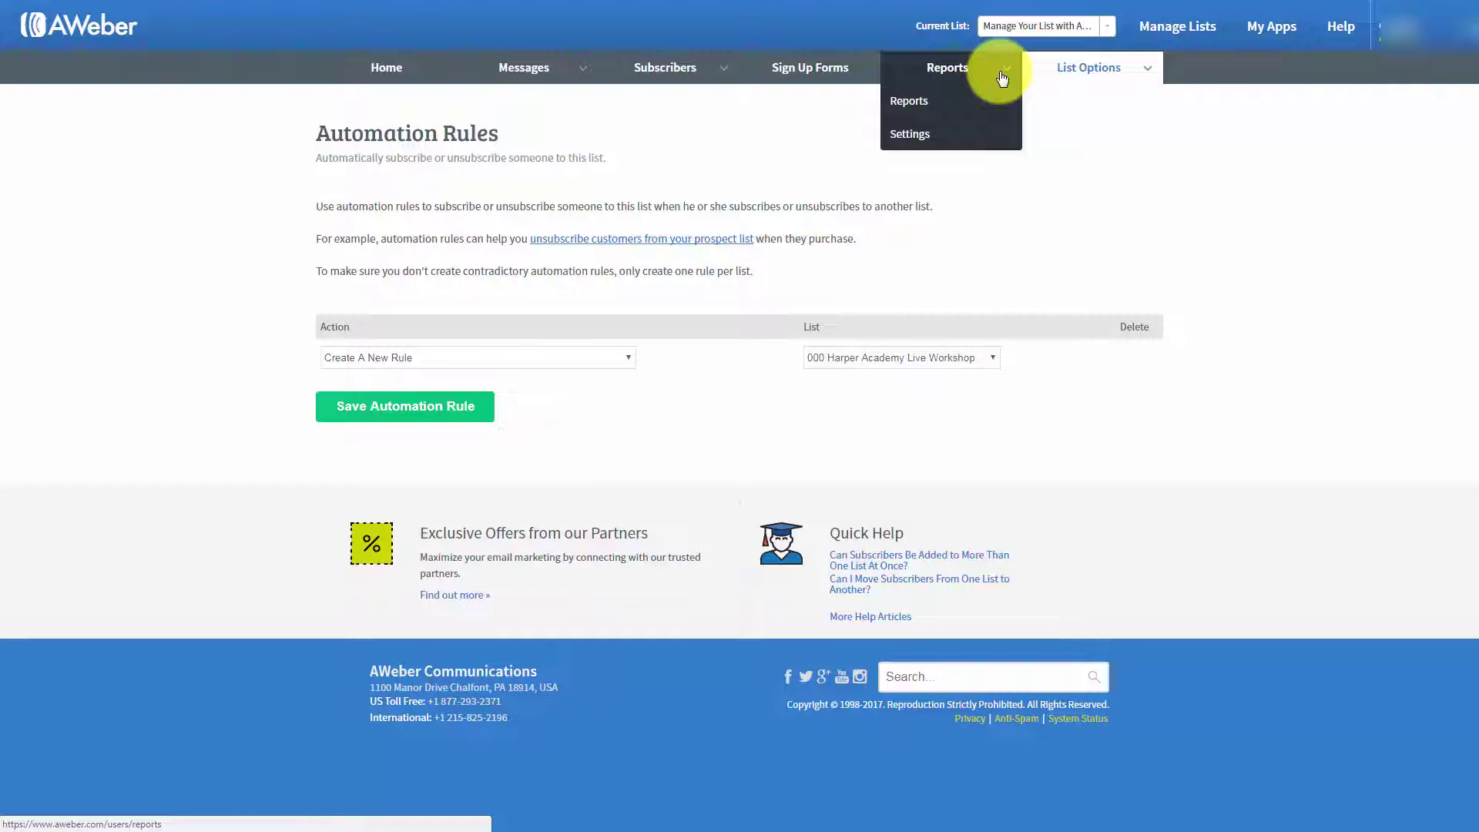
click(911, 135)
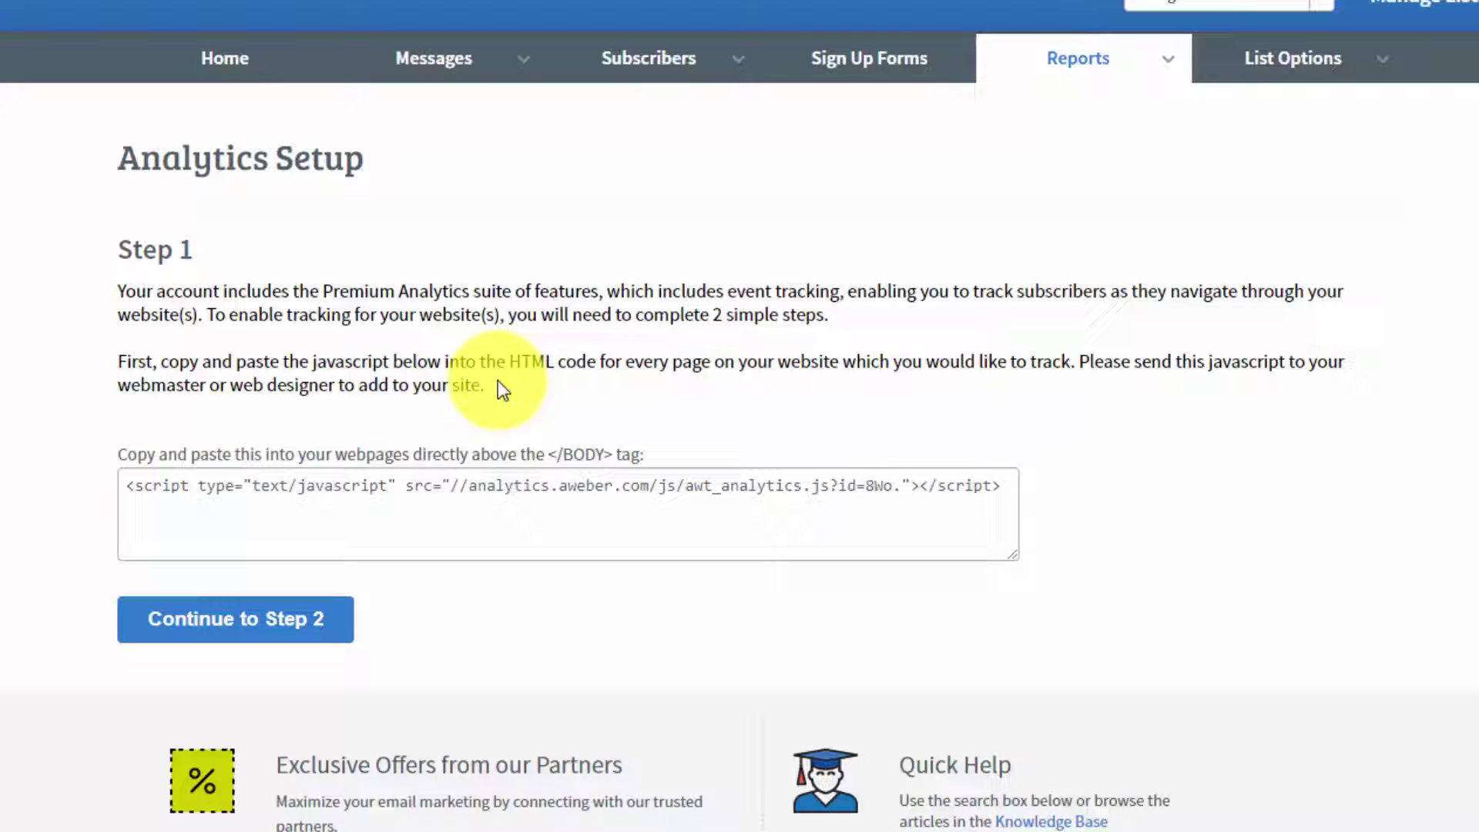
Select the entire AWeber analytics tracking script and copy it to the clipboard
click(129, 486)
key(ctrl+a)
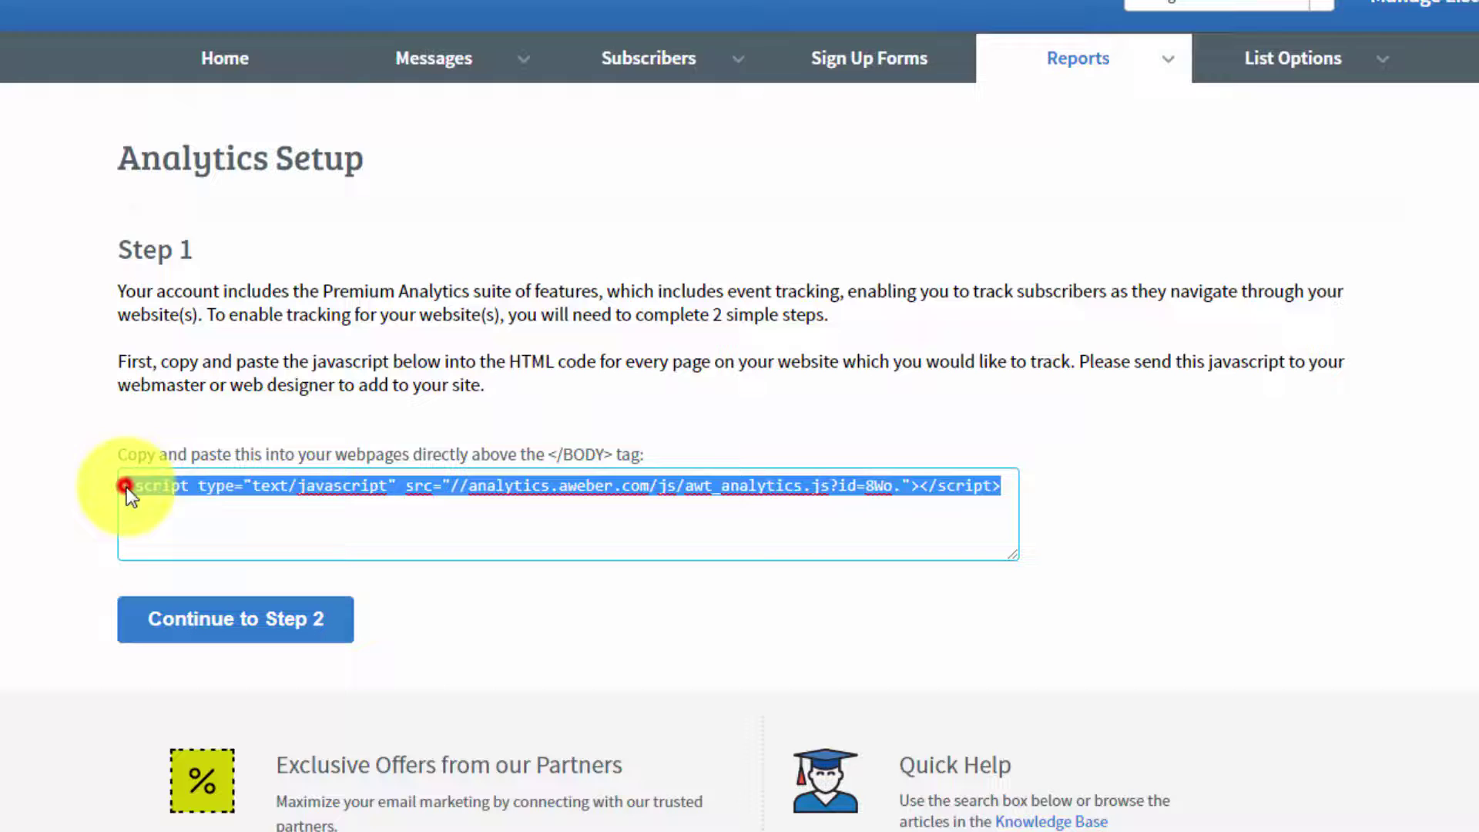
right_click(434, 481)
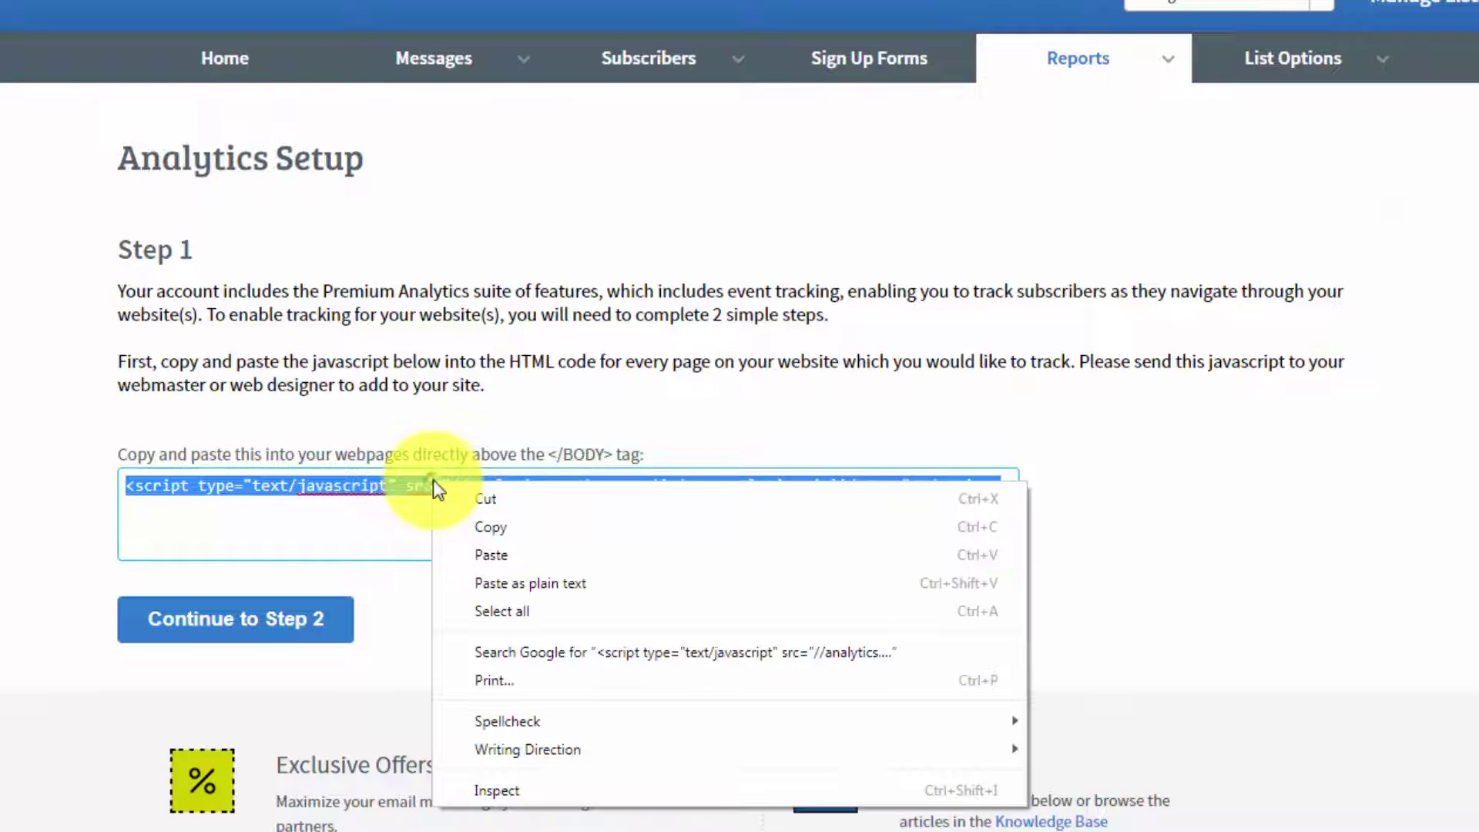
click(492, 521)
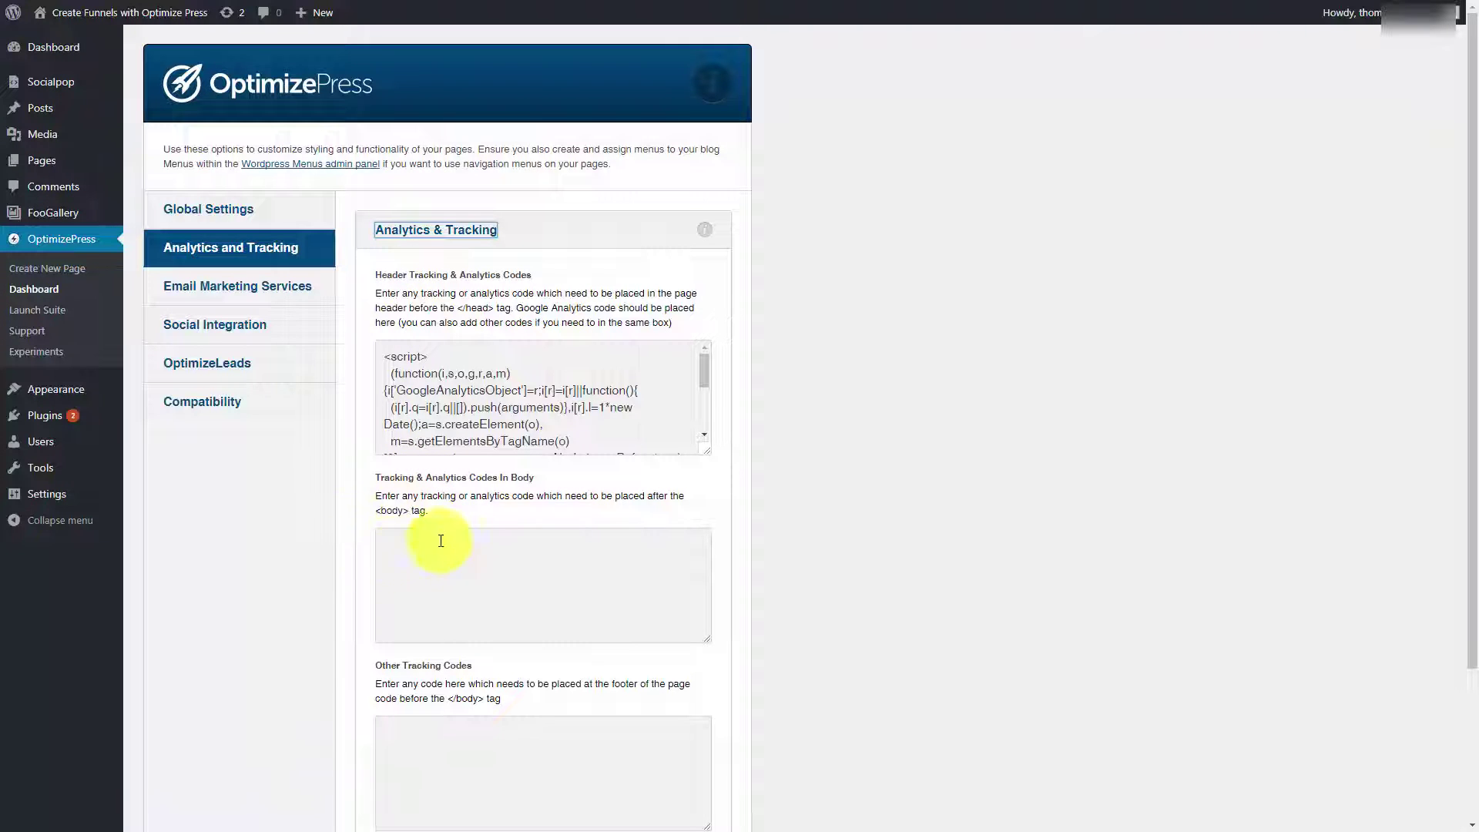
Paste the AWeber tracking script into OptimizePress's body tracking codes box and save the settings
click(391, 536)
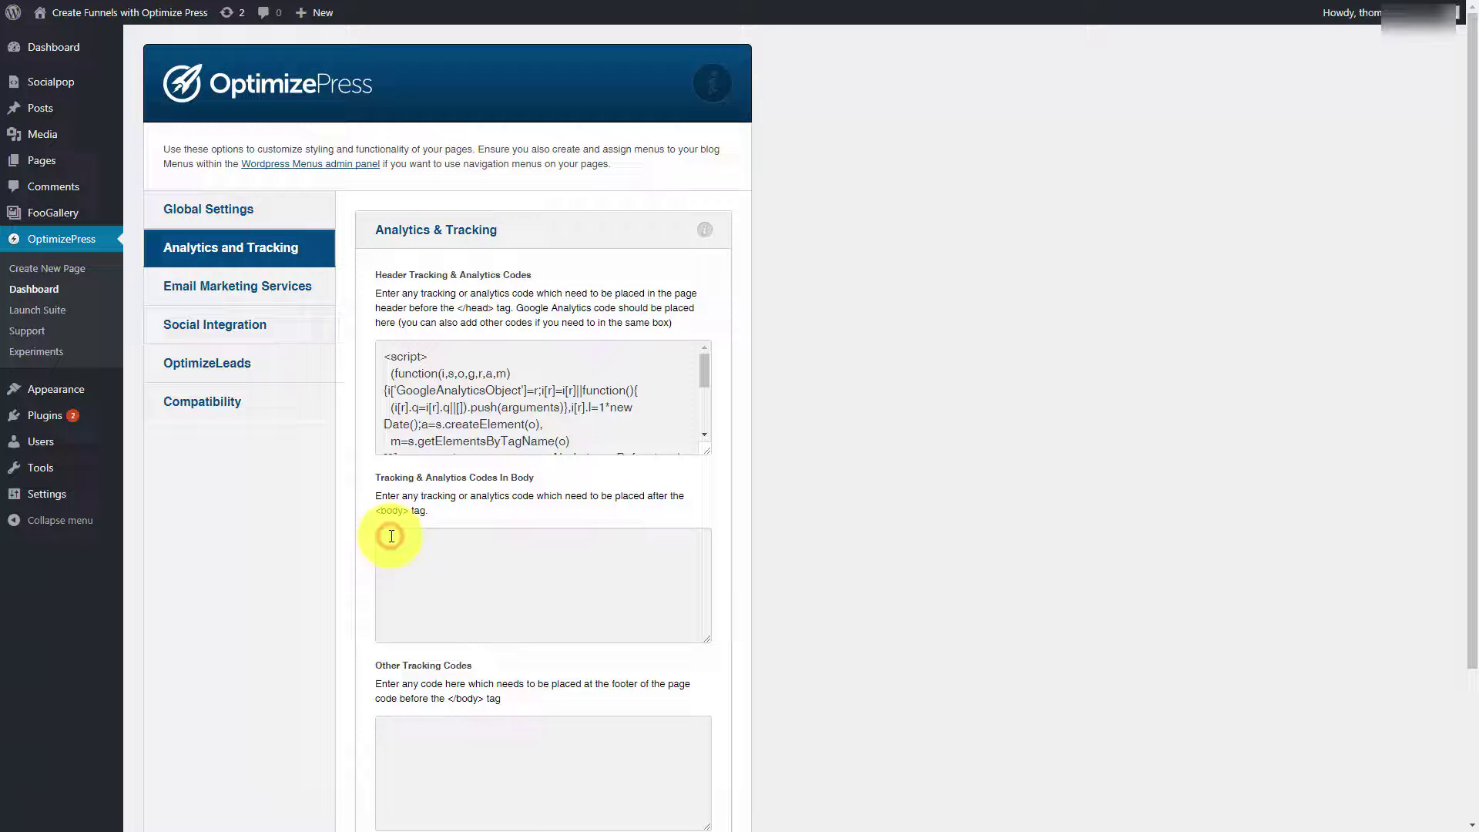
right_click(390, 535)
click(439, 631)
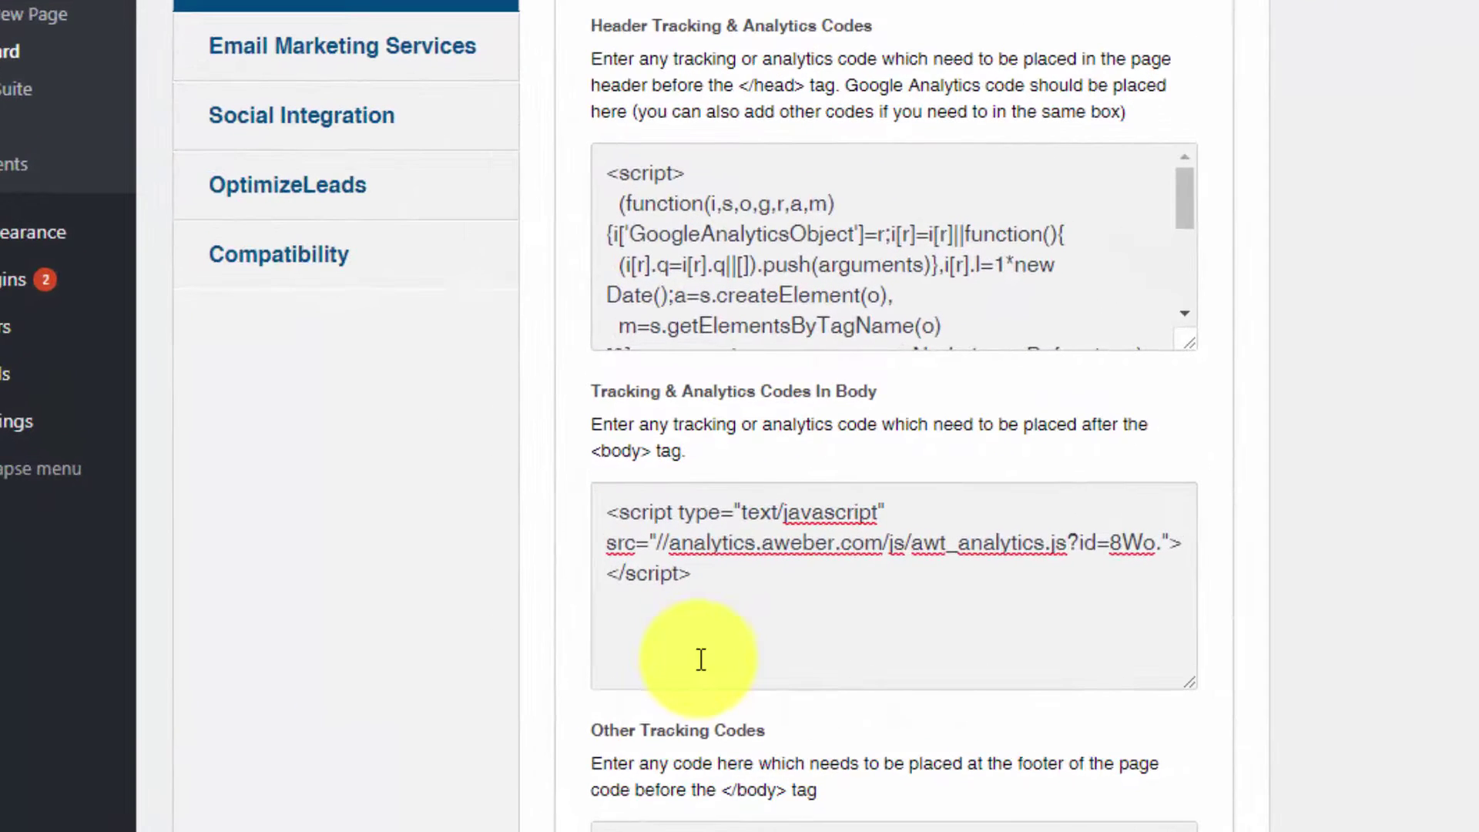
scroll(885, 609, down, 4)
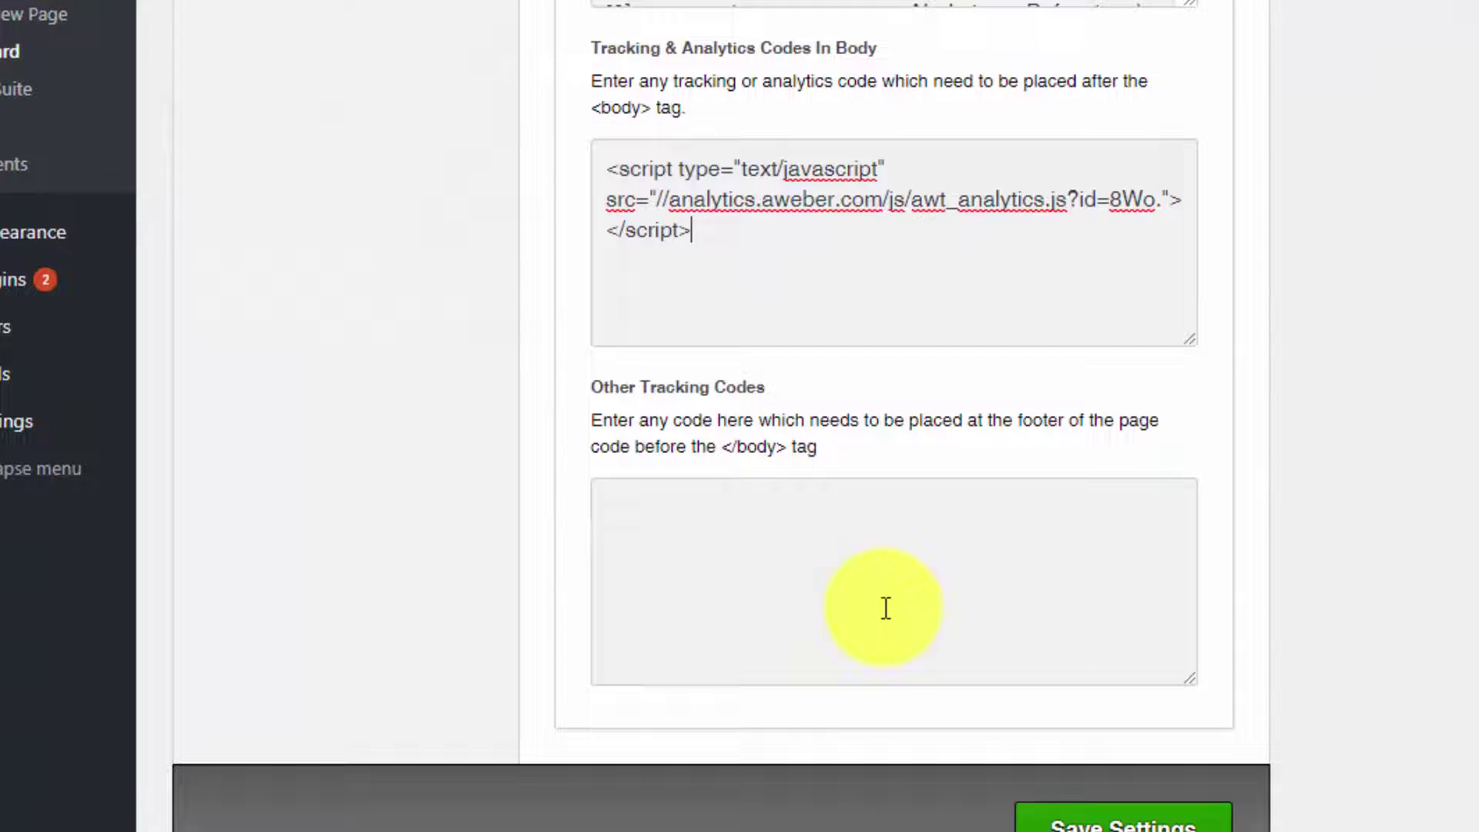
click(1086, 818)
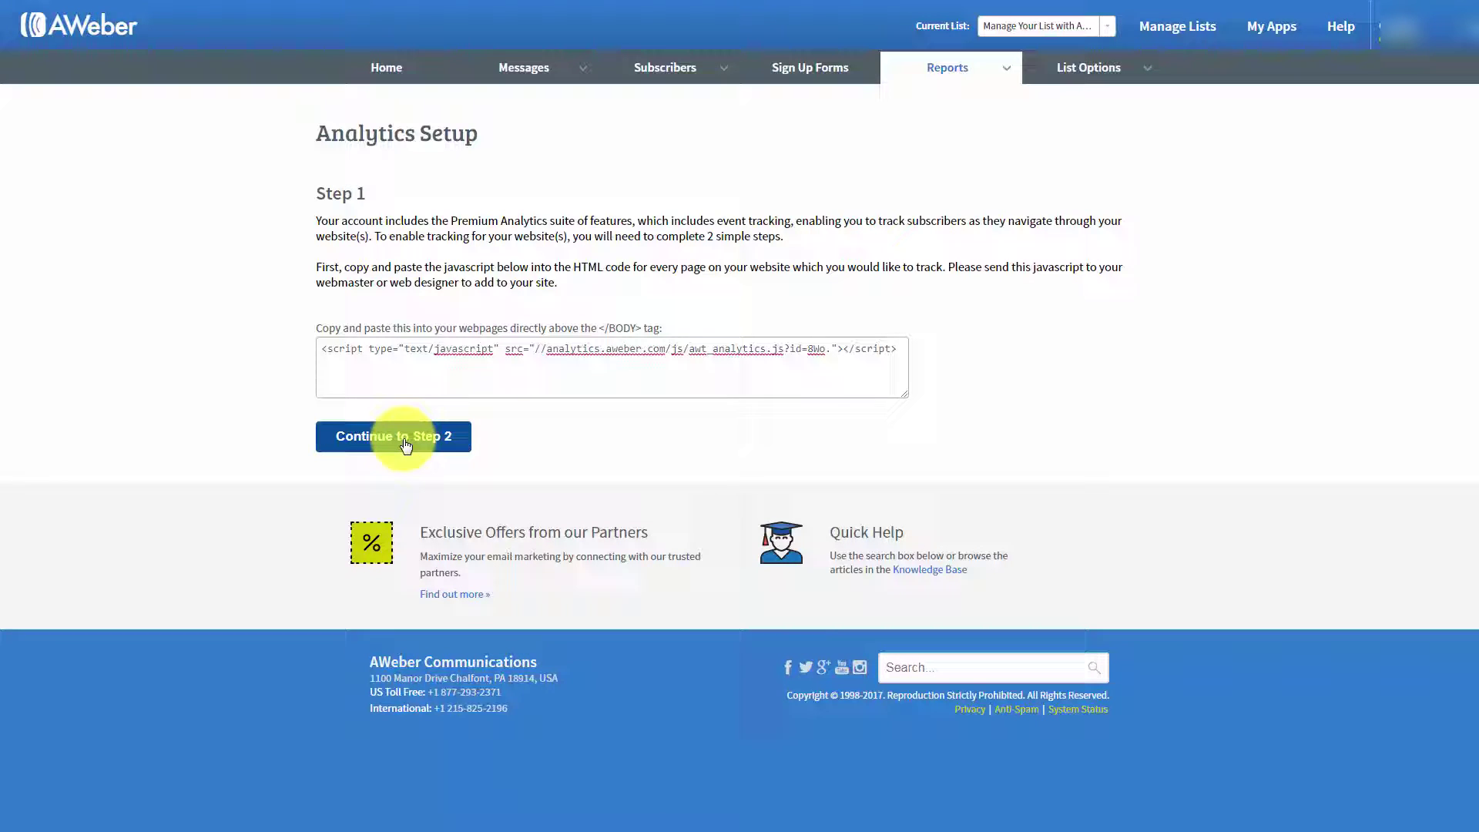
click(406, 445)
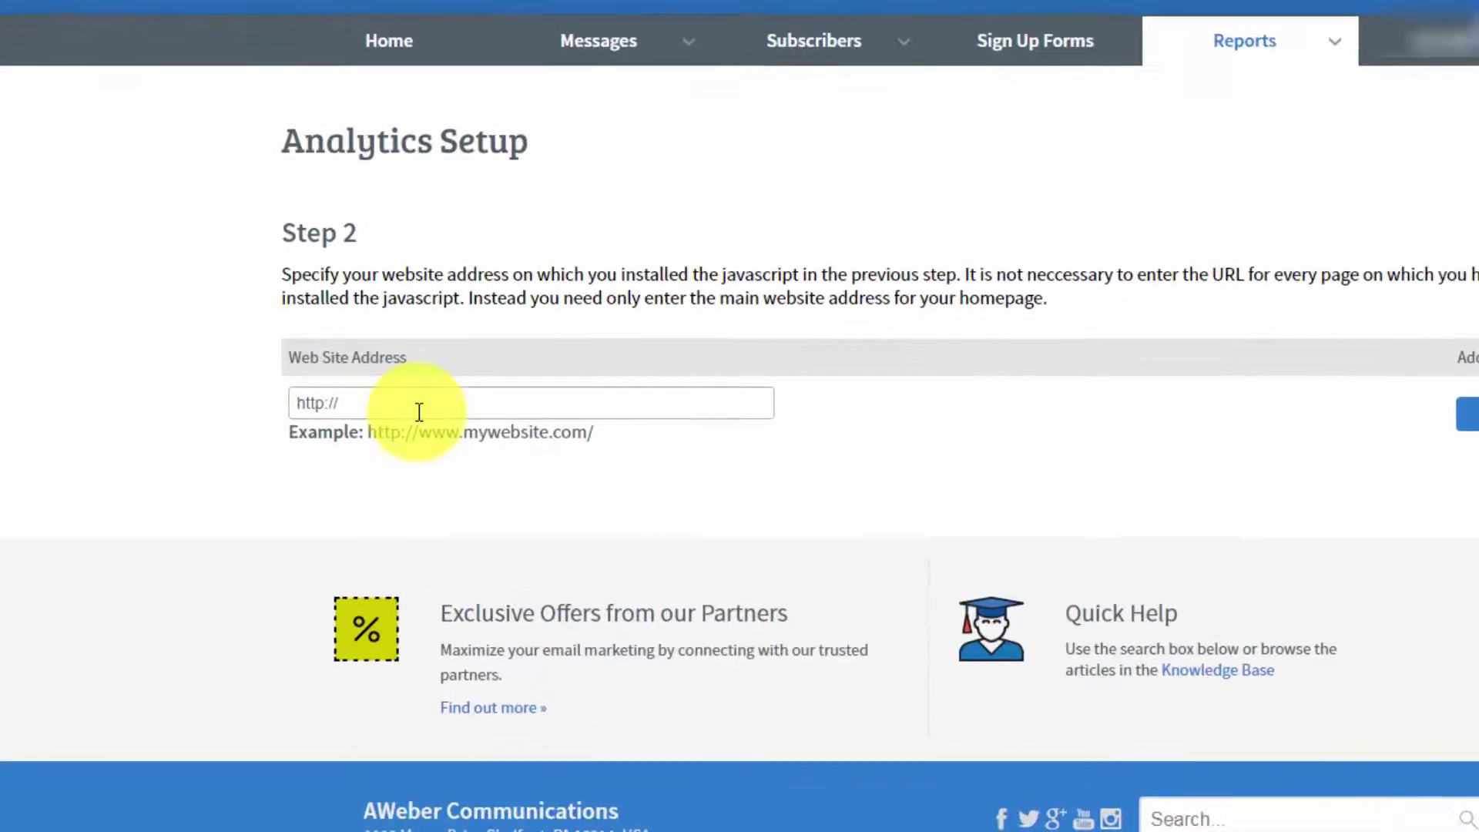
click(406, 308)
key(ctrl+v)
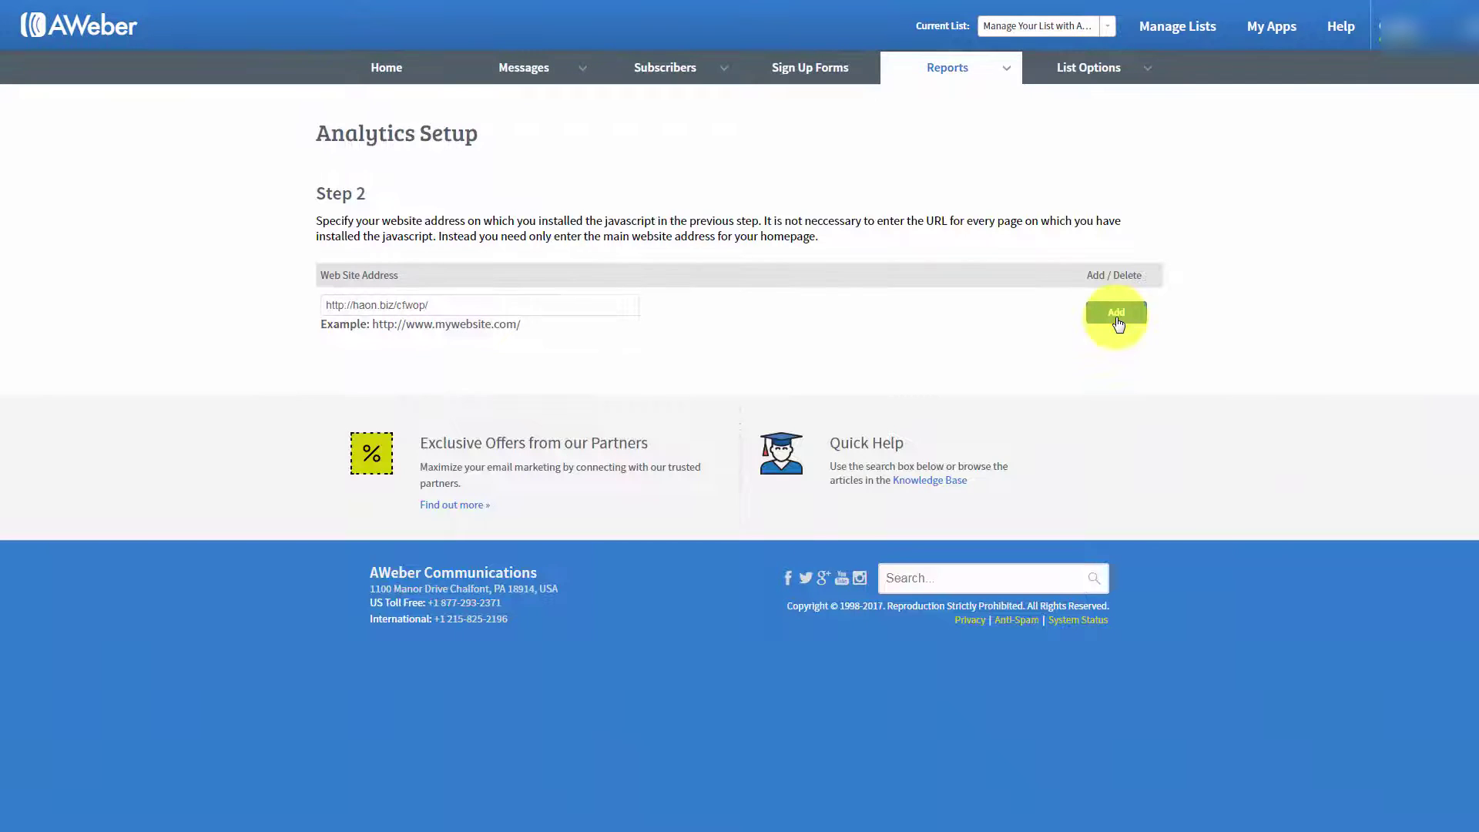
click(1117, 313)
scroll(1114, 333, down, 1)
scroll(1109, 327, up, 1)
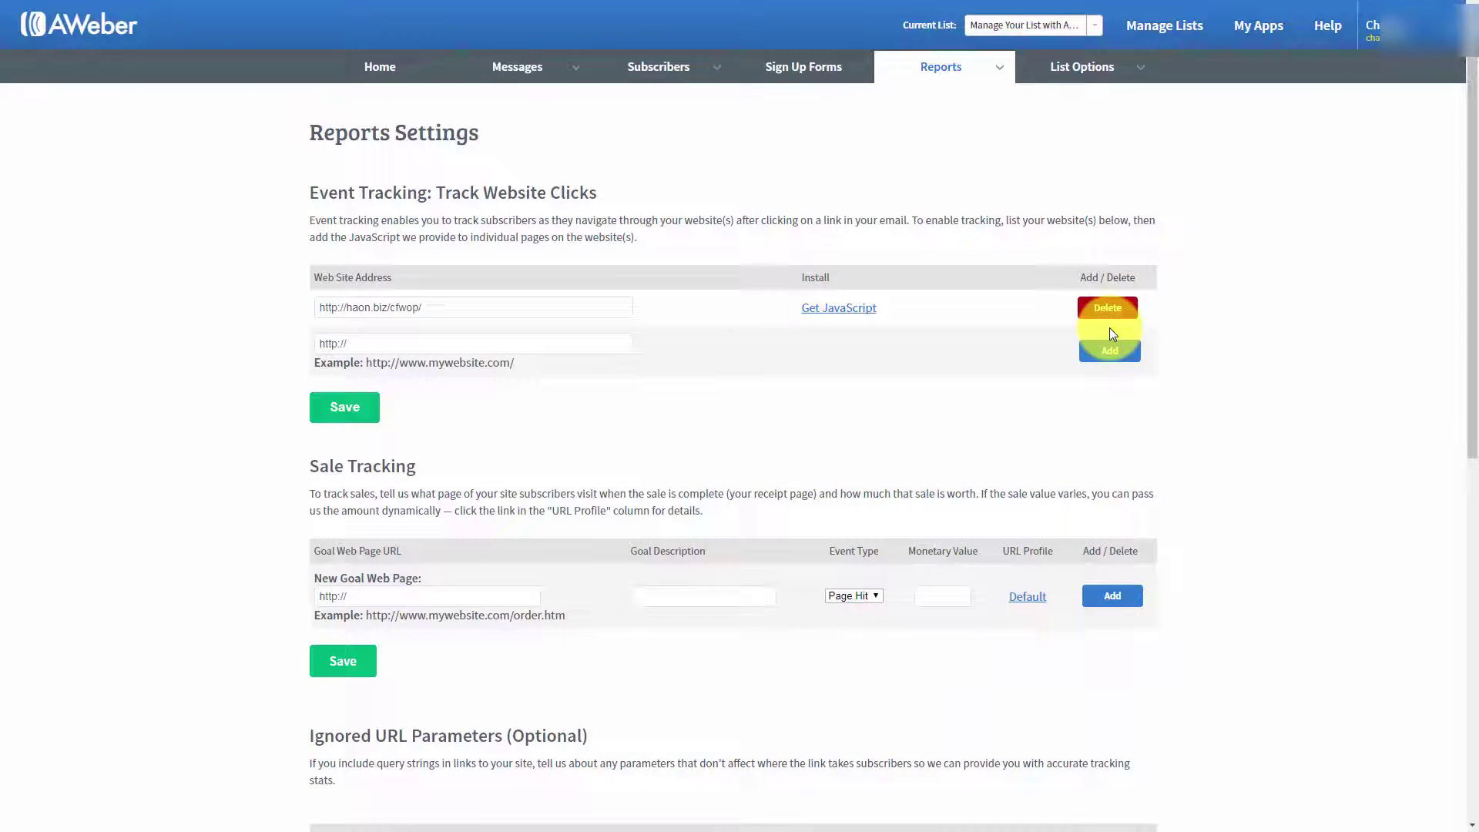
scroll(1025, 238, down, 1)
scroll(1021, 238, up, 1)
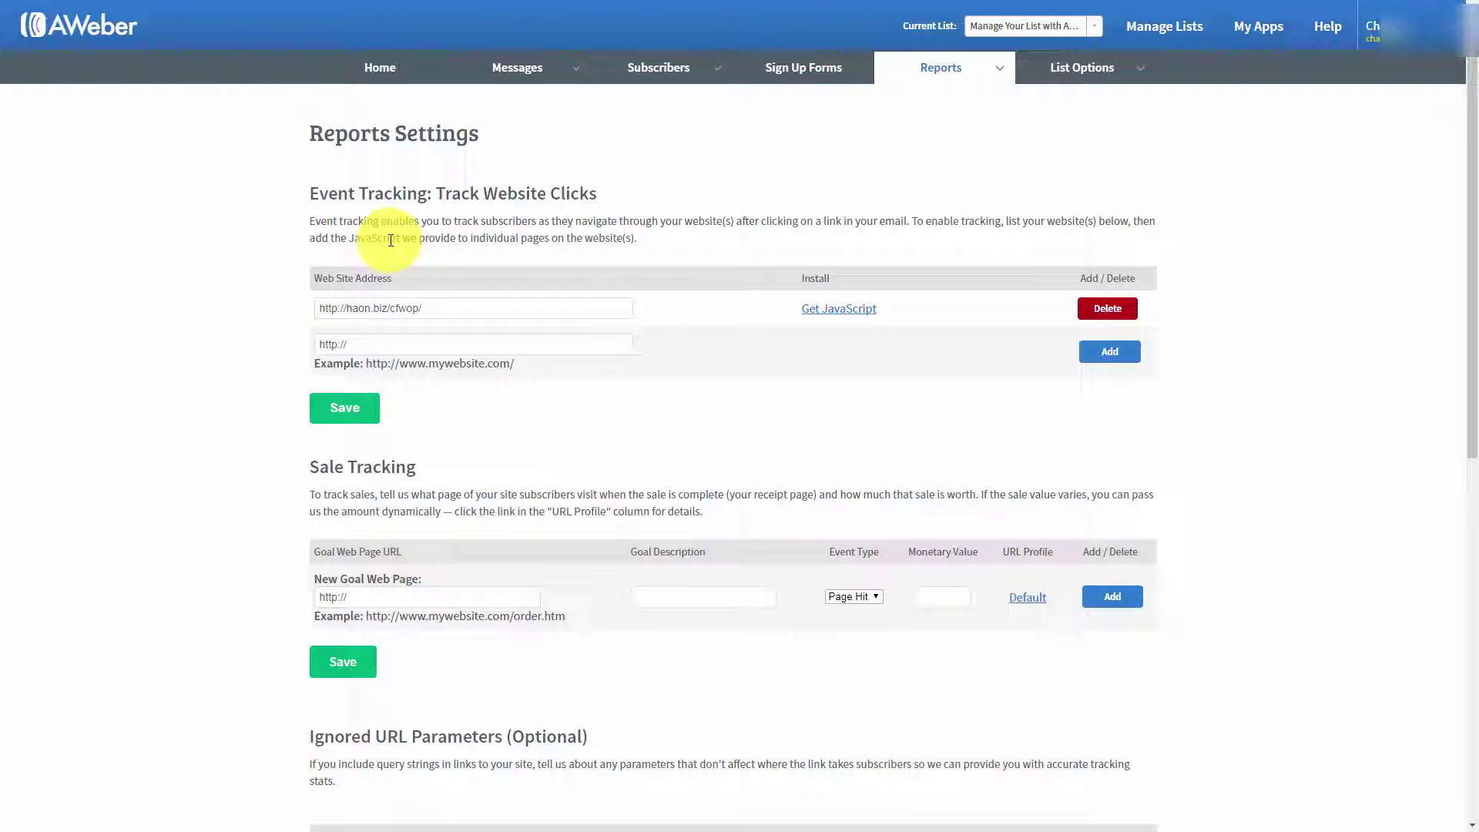
click(262, 274)
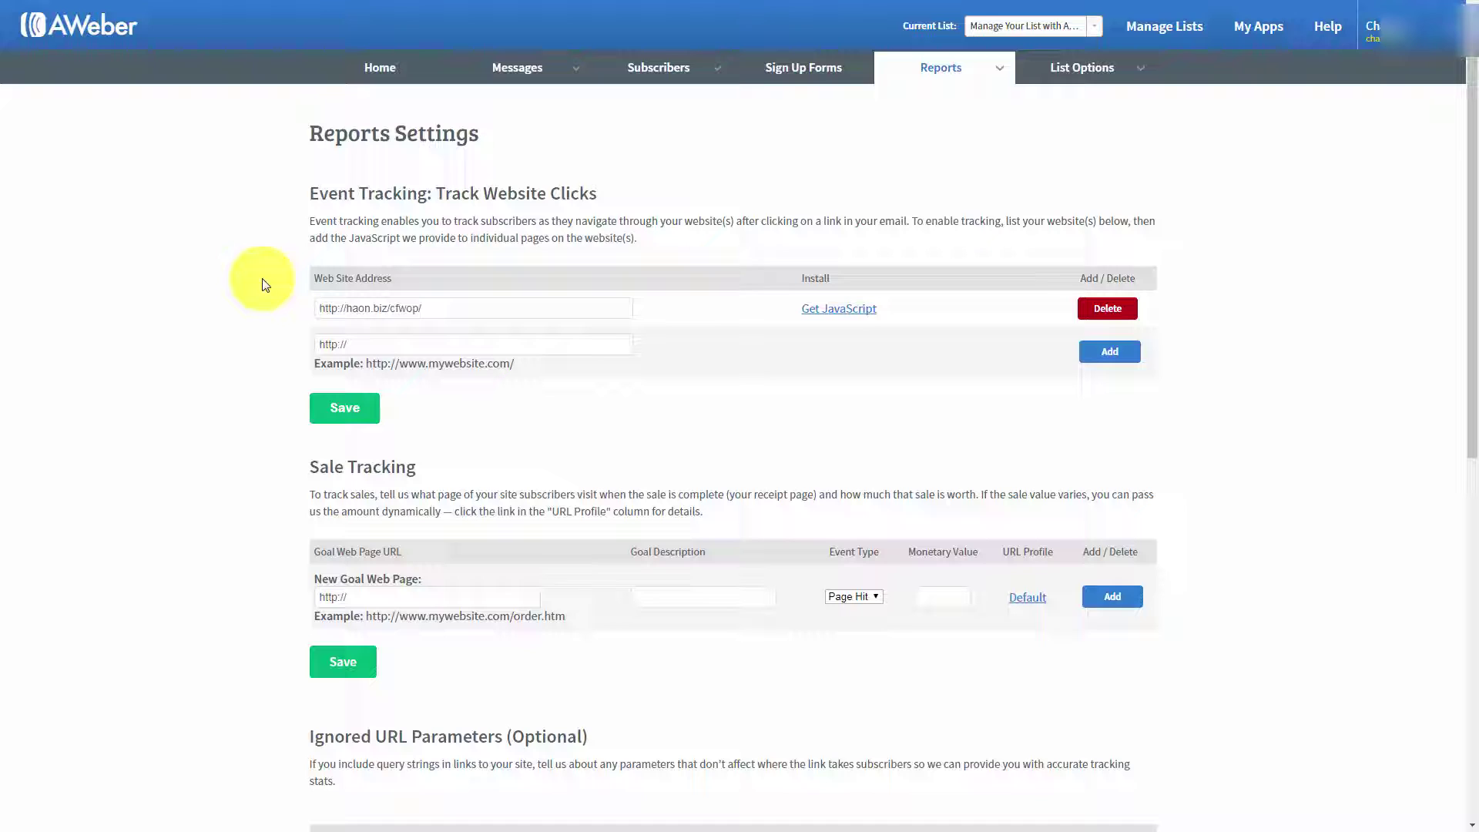
scroll(262, 286, down, 1)
scroll(262, 290, down, 1)
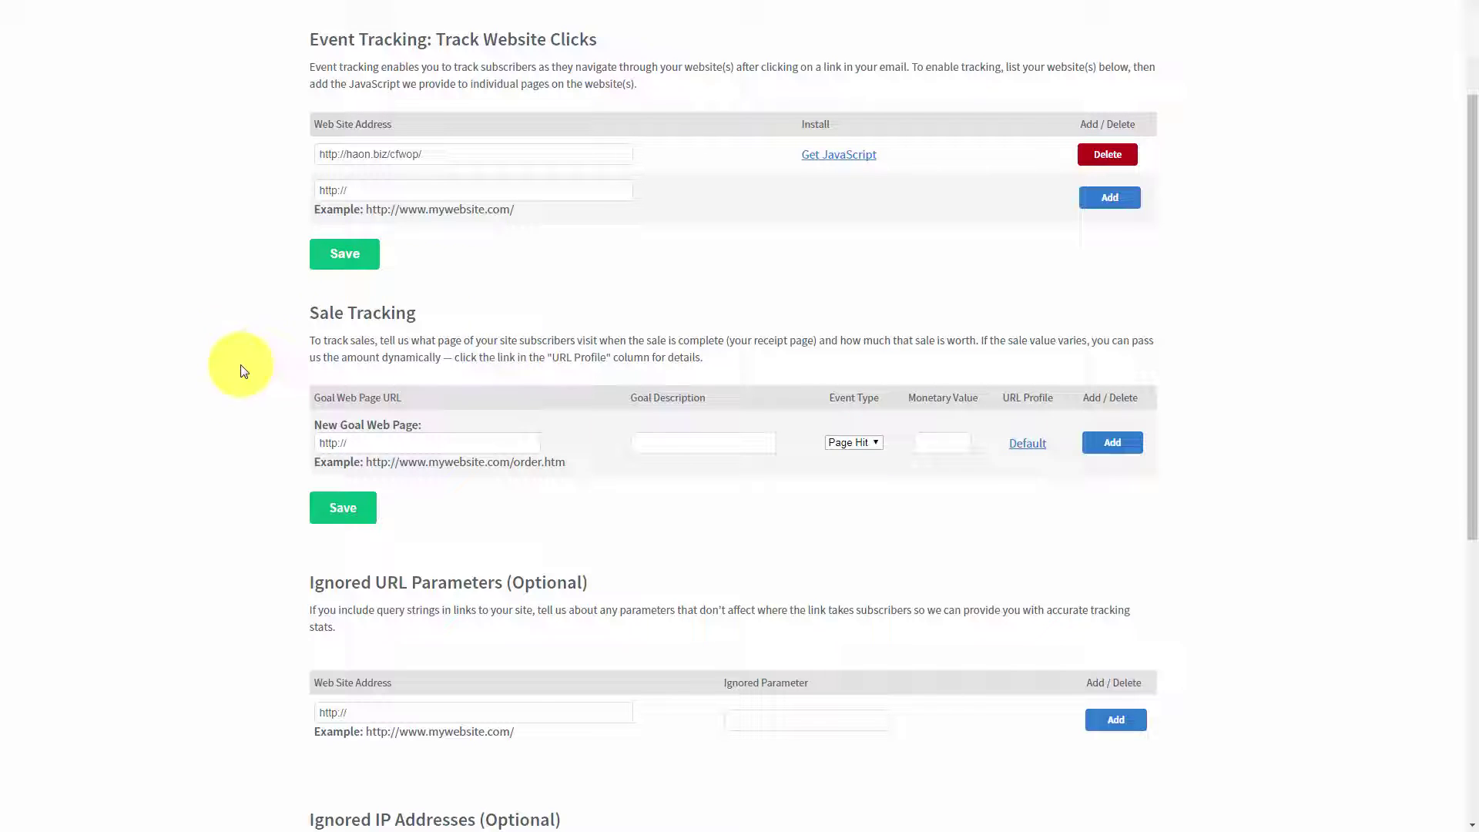
click(358, 442)
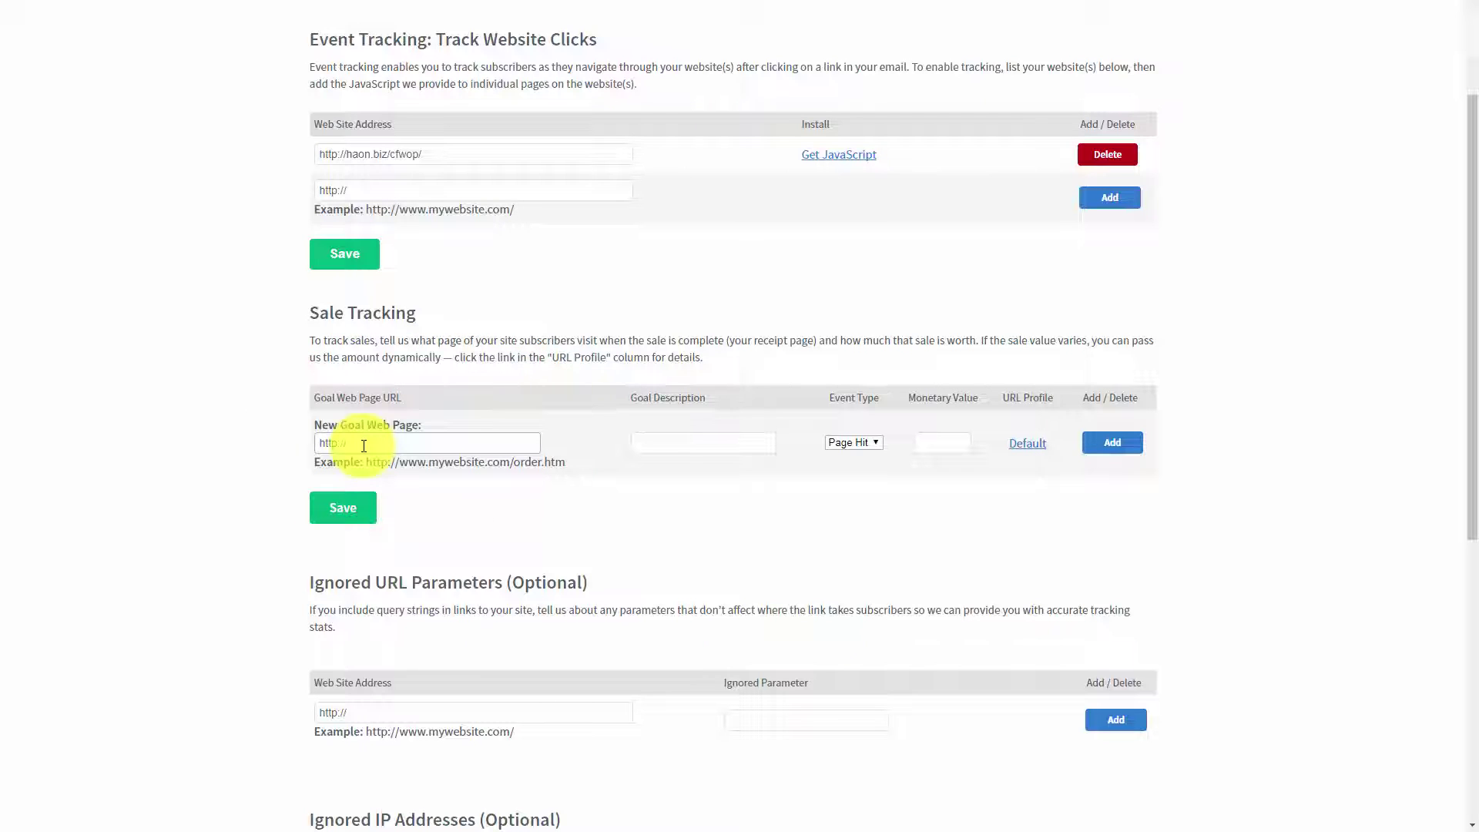
click(644, 445)
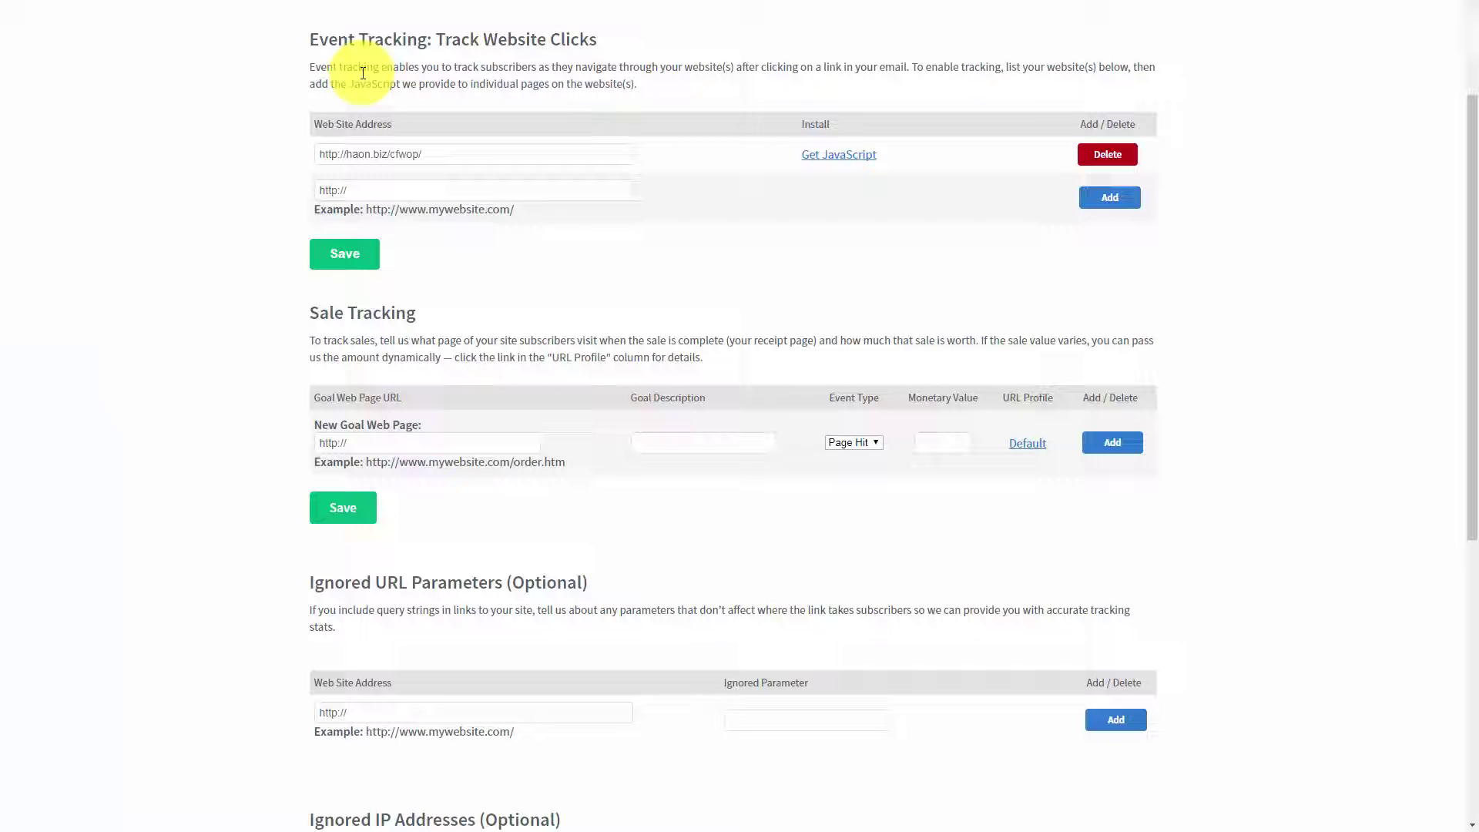
click(346, 438)
drag(346, 436, 307, 441)
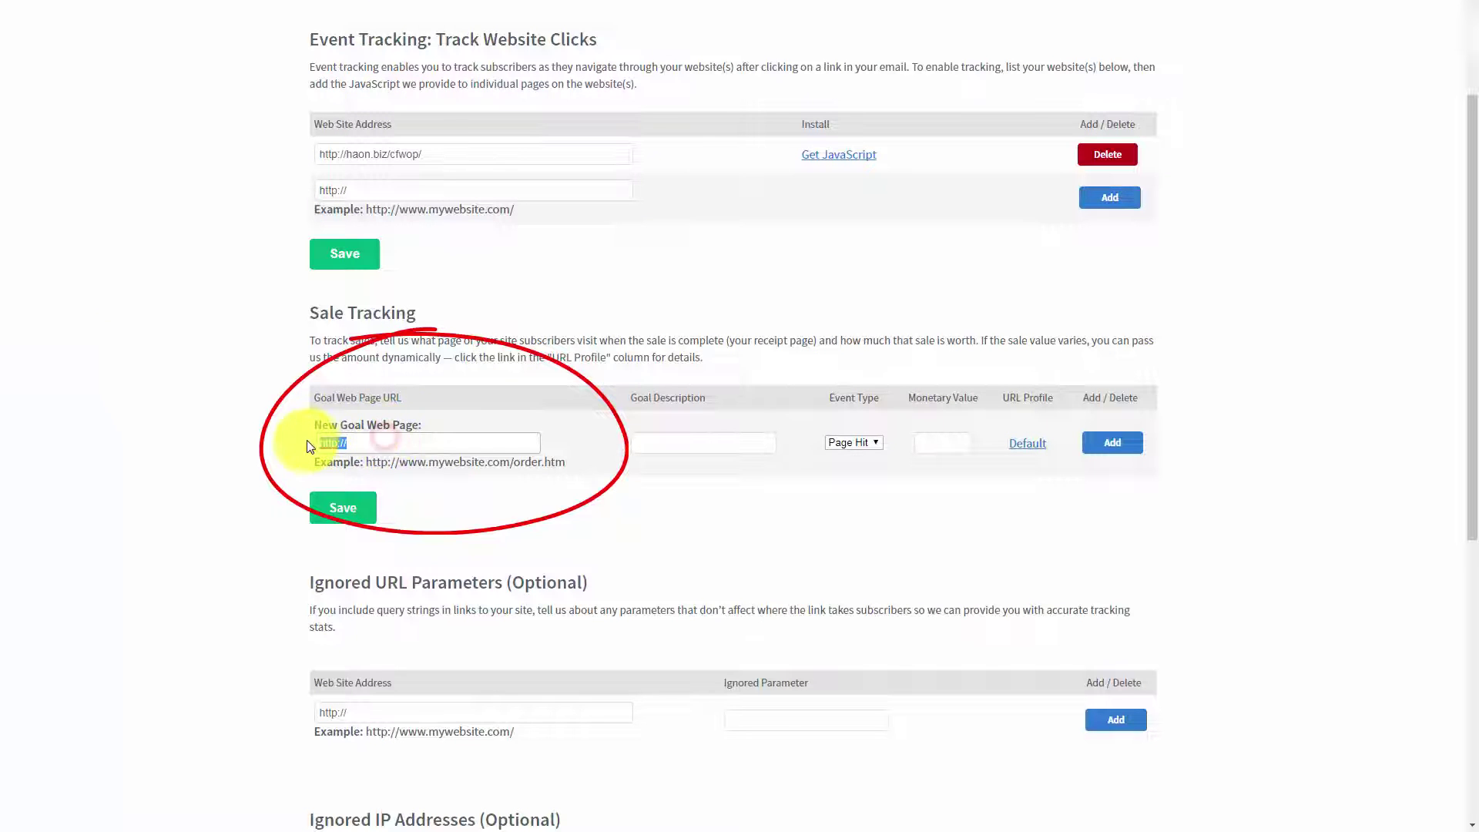
key(ctrl+v)
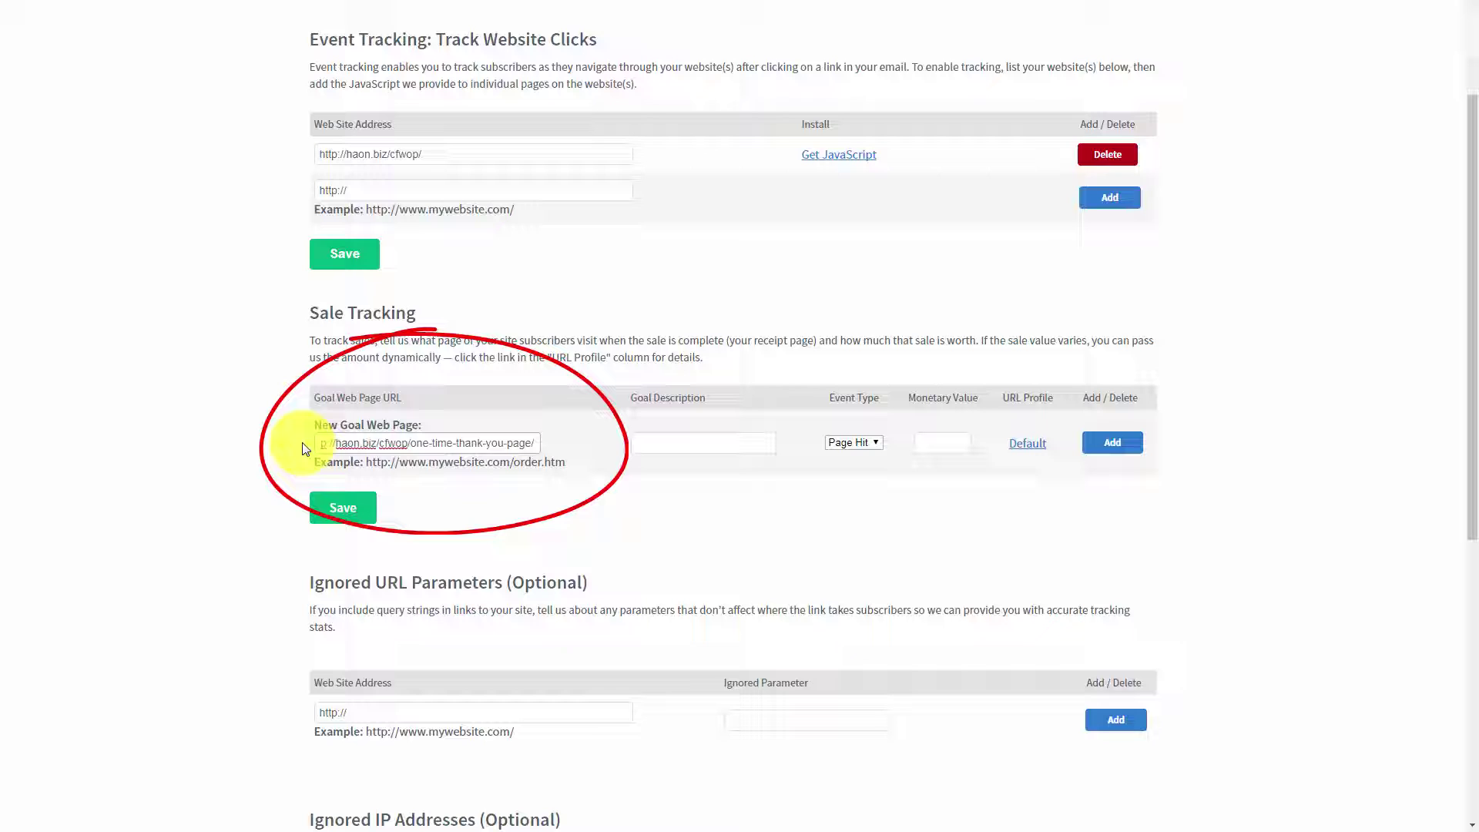
click(668, 440)
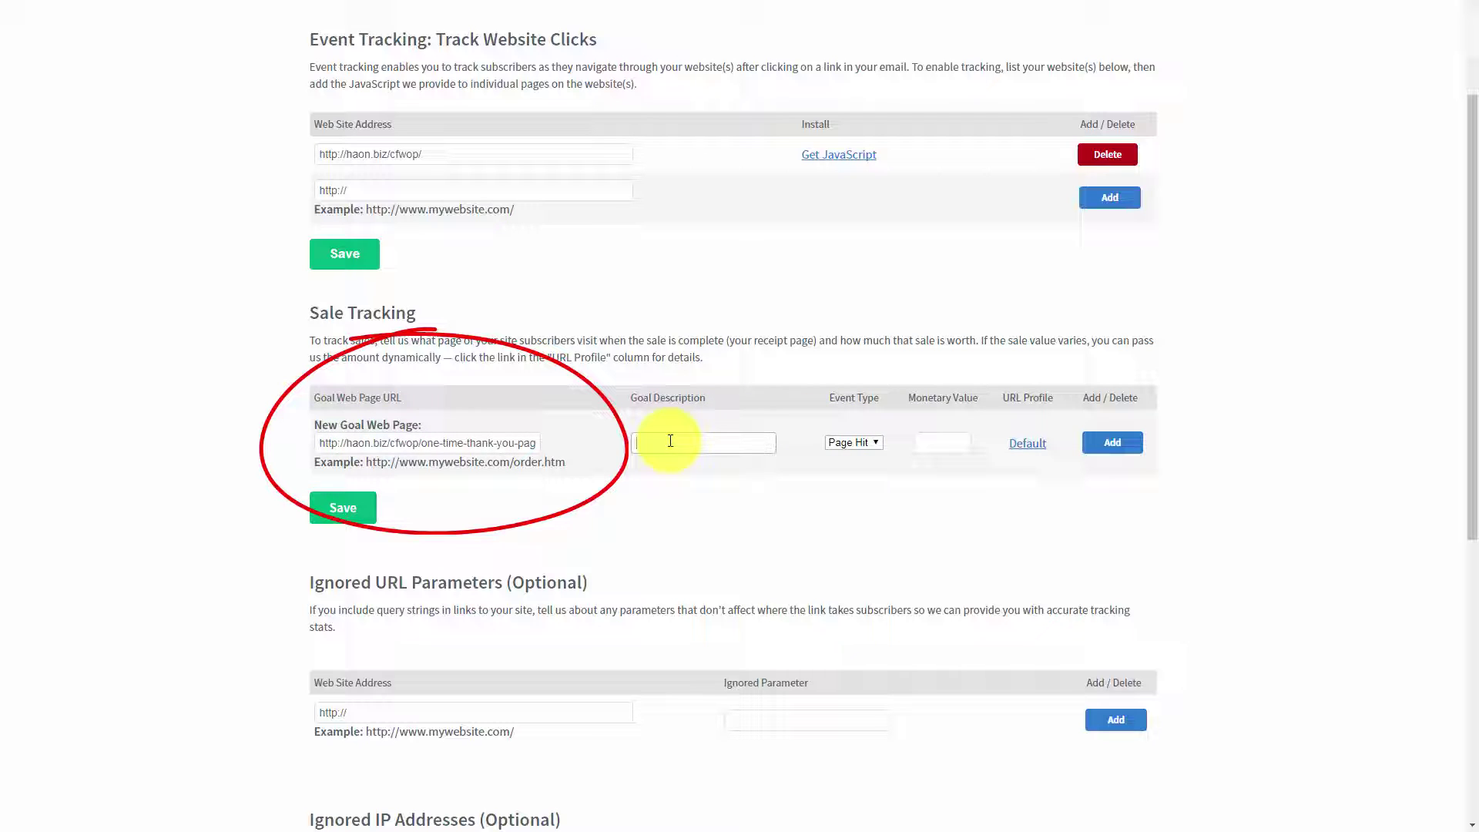
text(Sale)
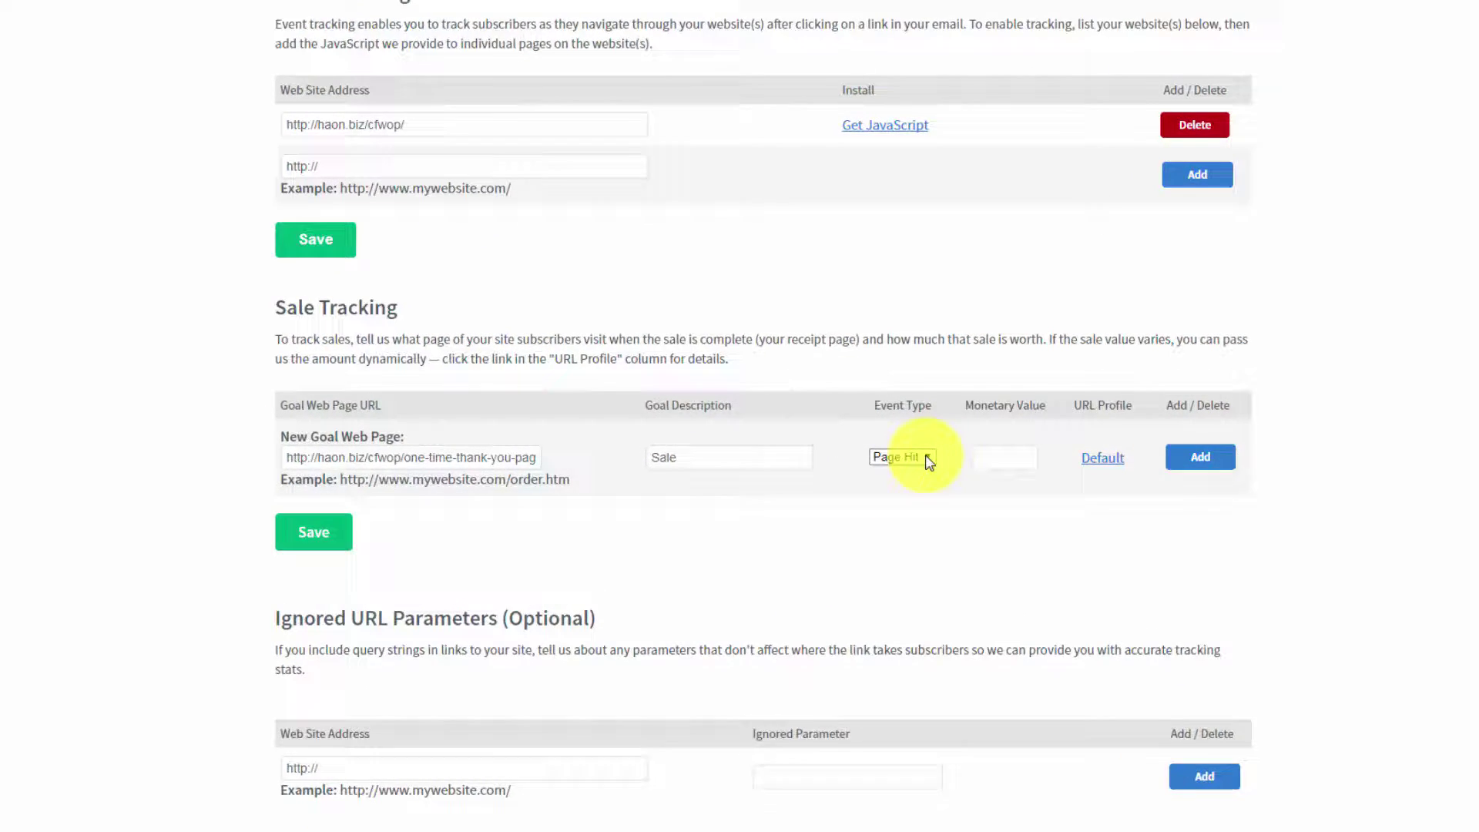
click(929, 457)
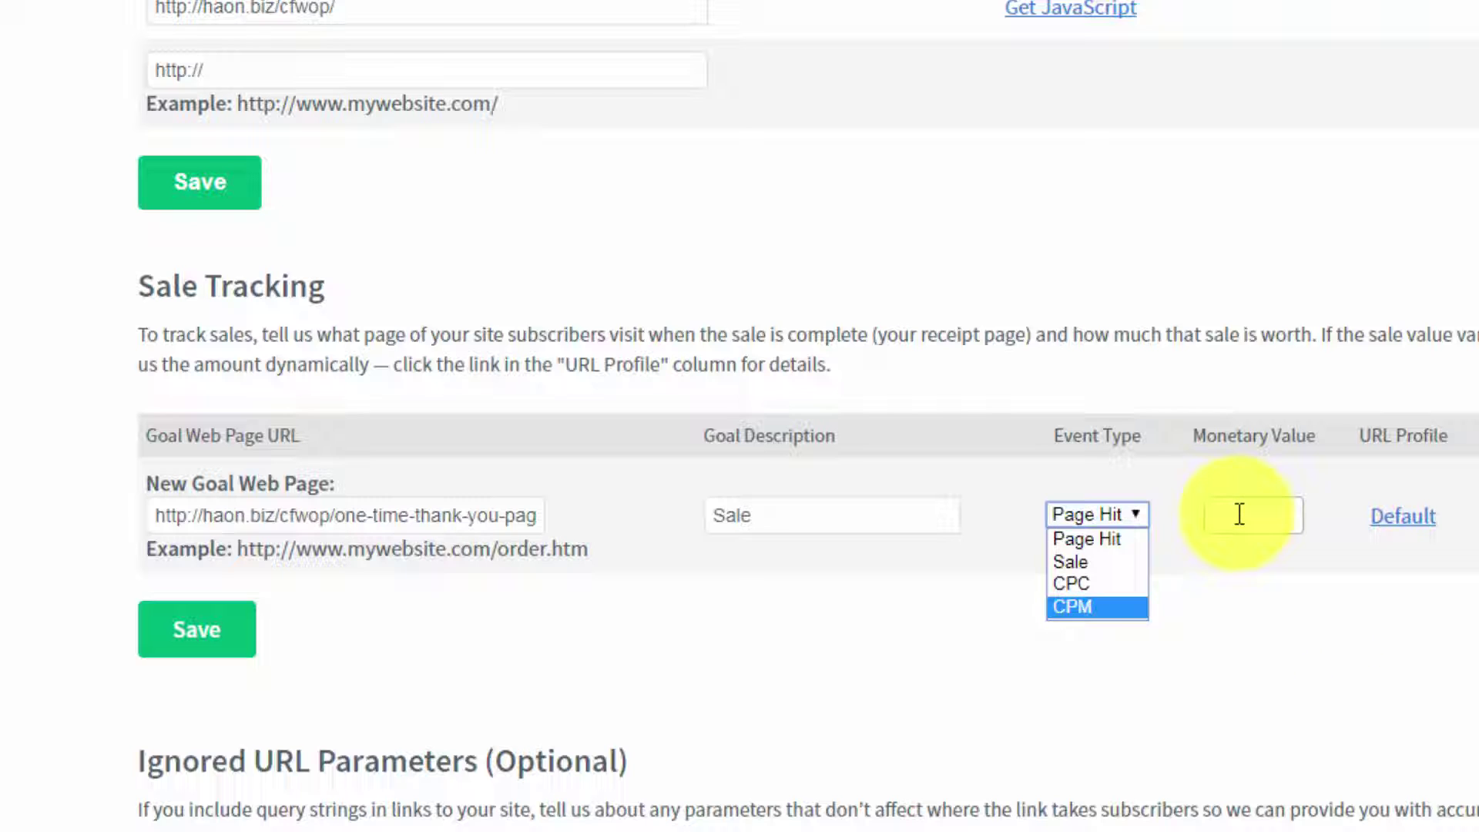
click(1088, 566)
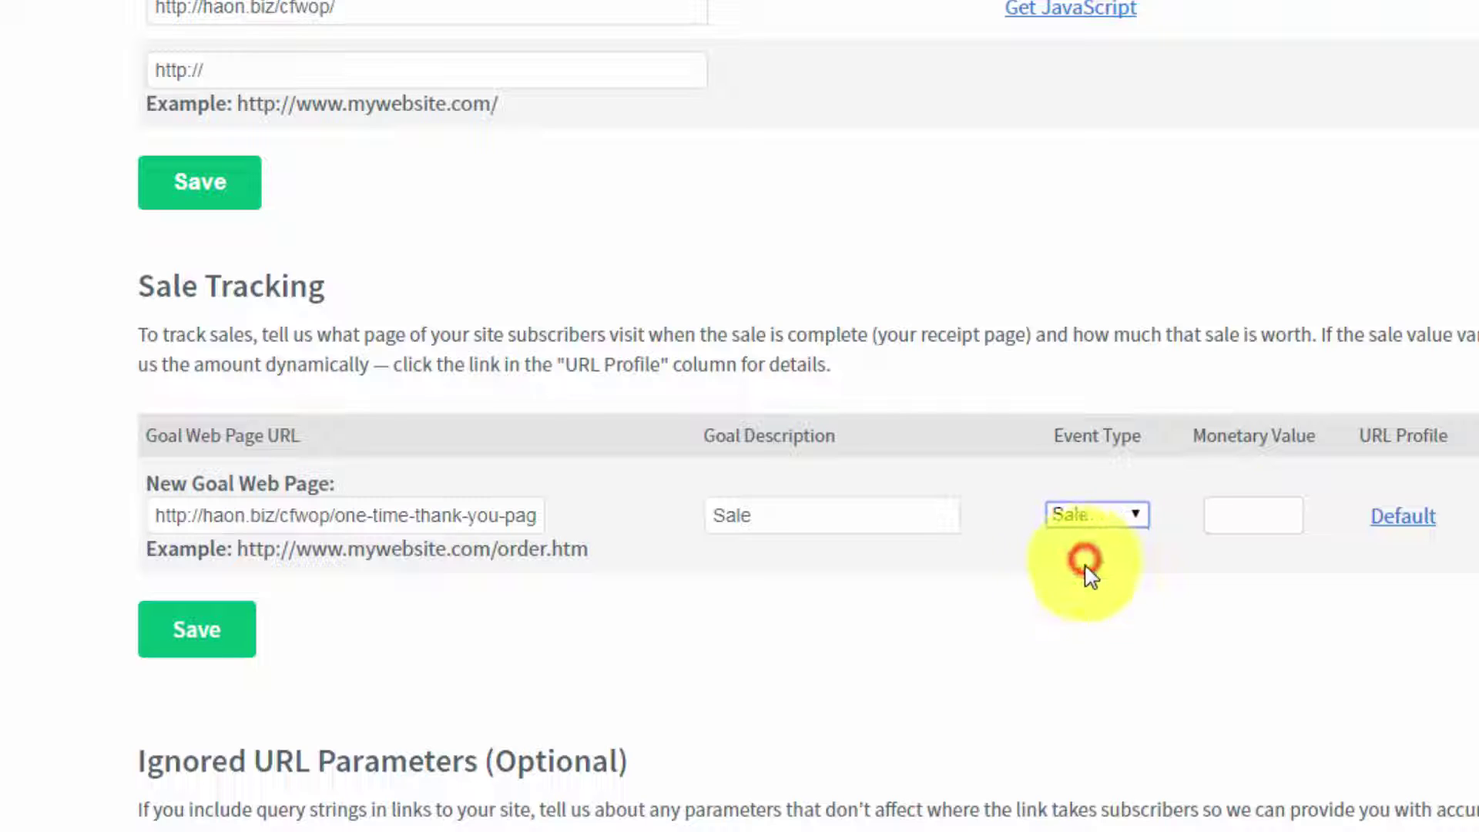
click(1242, 509)
text(7)
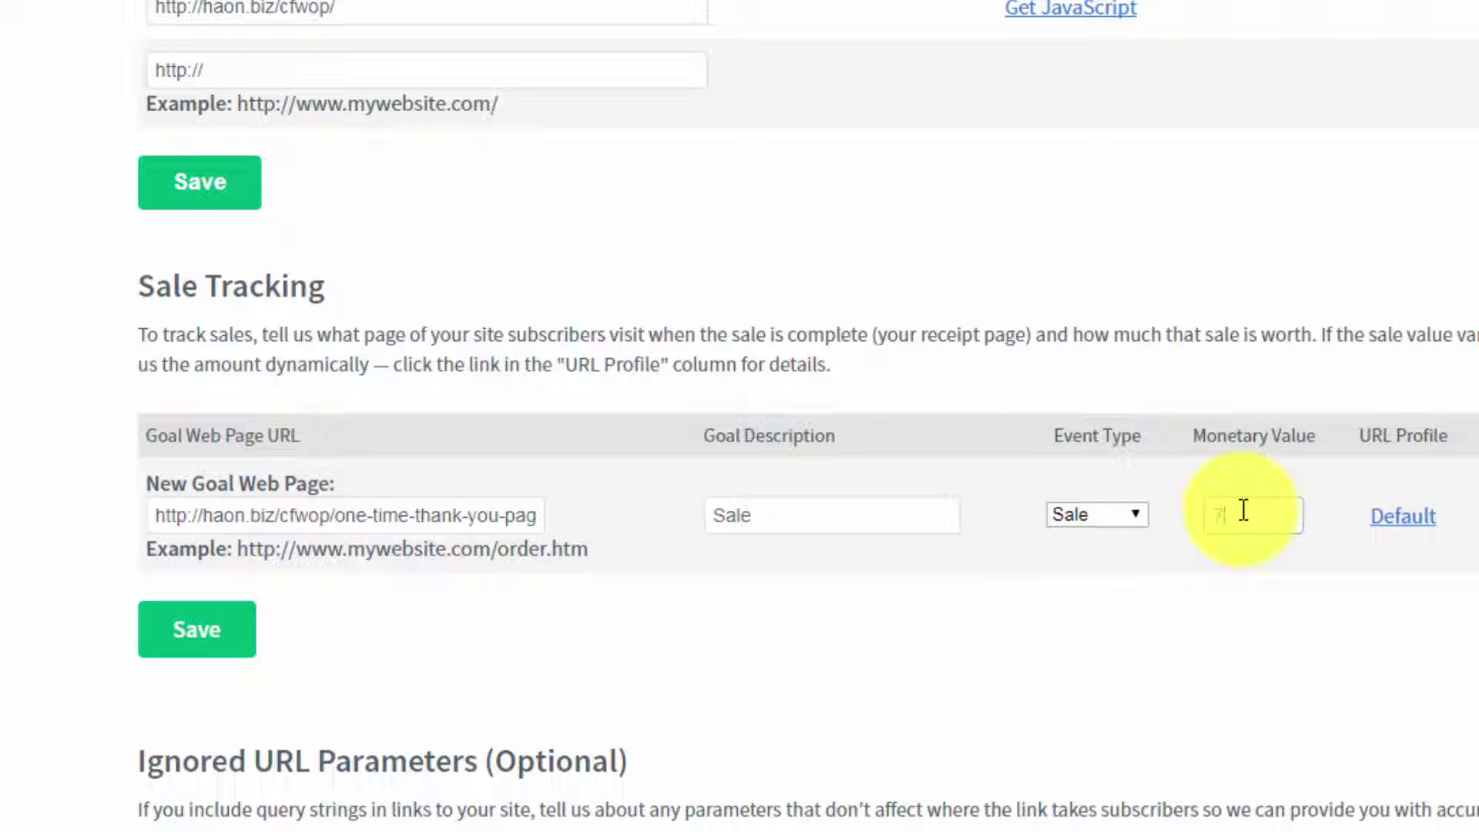
text(.00)
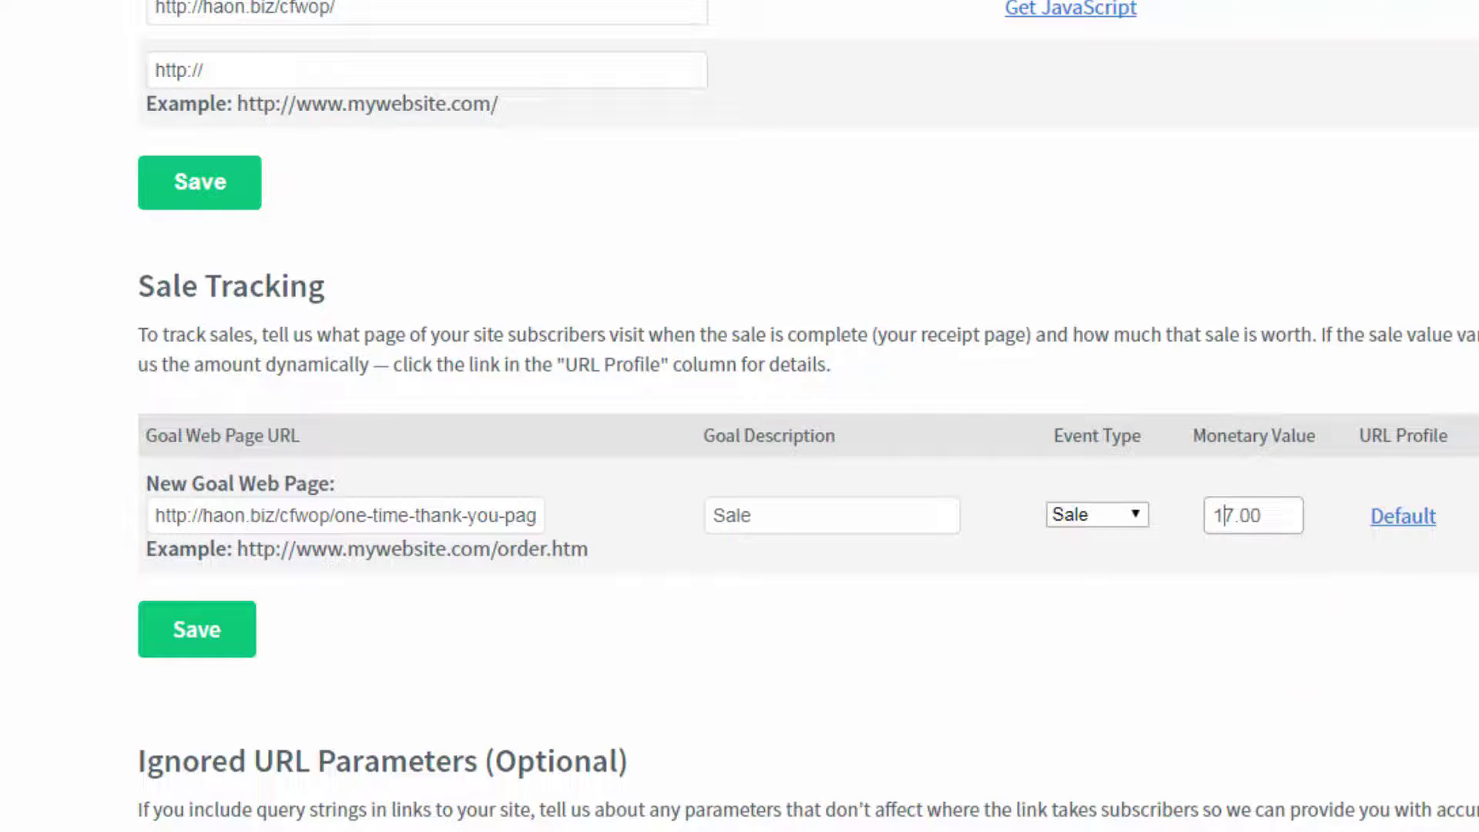
click(1416, 495)
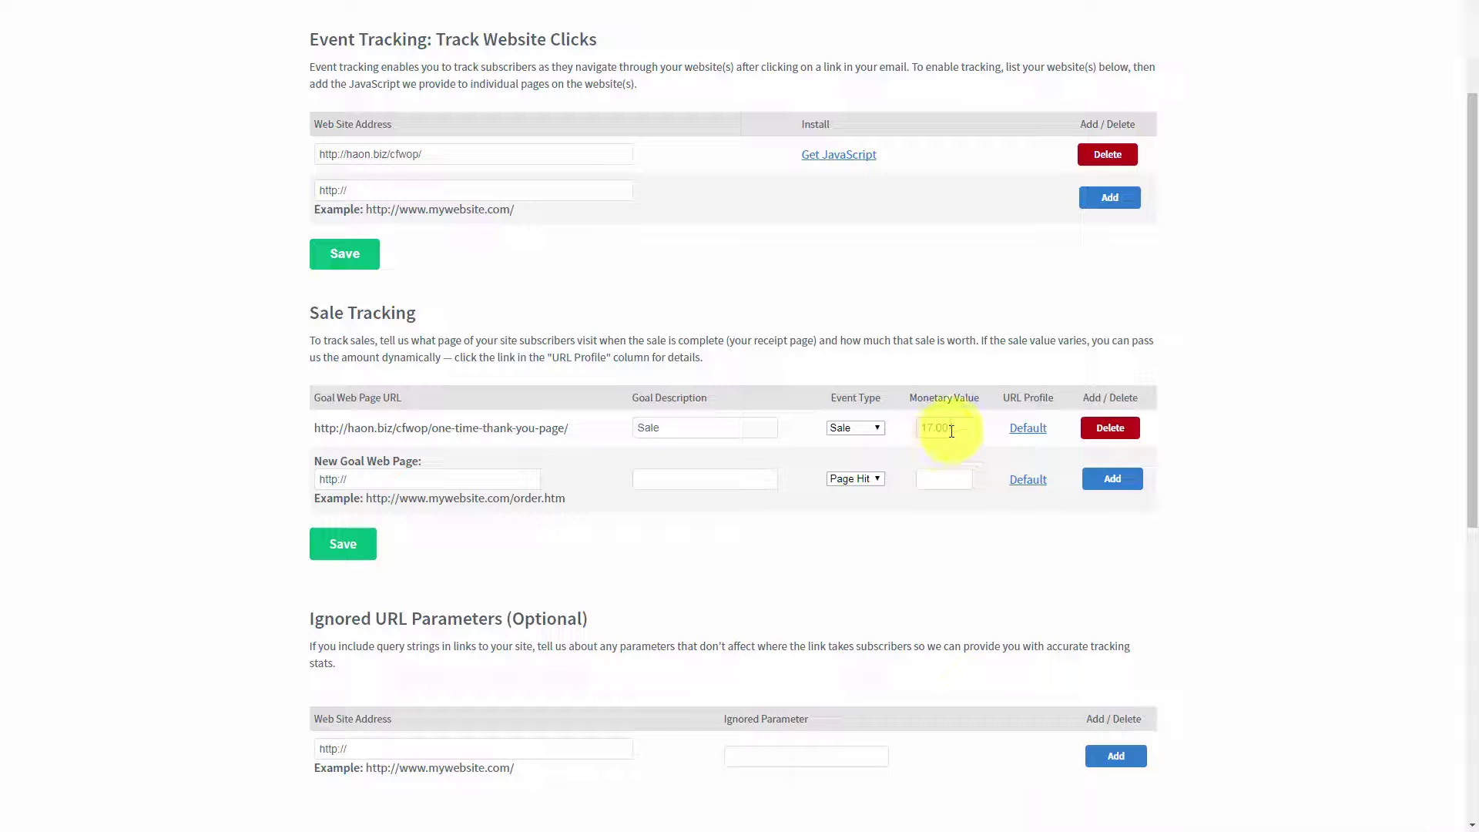
Scroll down past the new Sale goal row to the Ignored IP Addresses section
scroll(521, 423, down, 5)
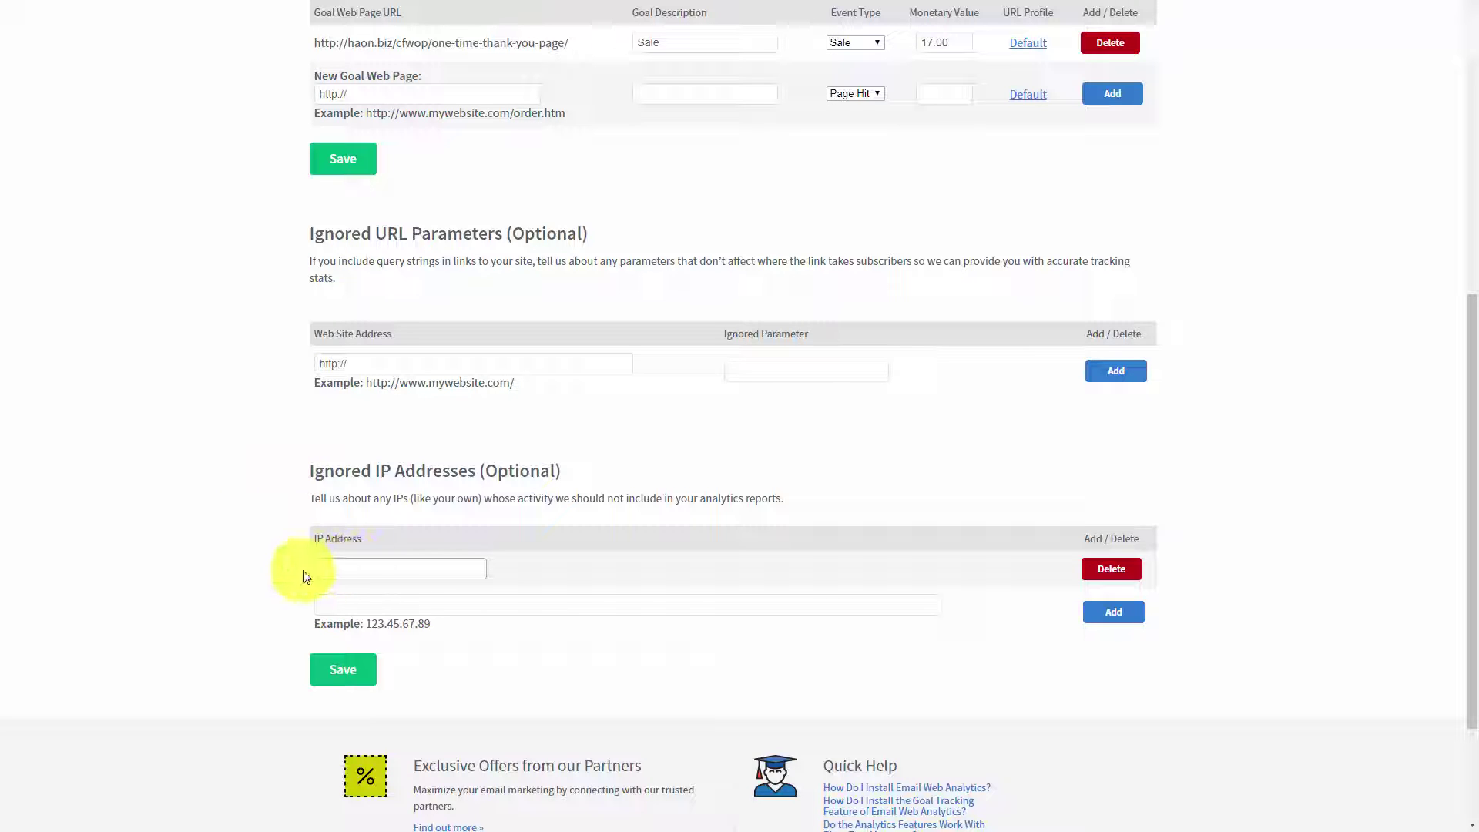
Add your own IP address to Ignored IP Addresses, then scroll back up to review the settings
click(369, 563)
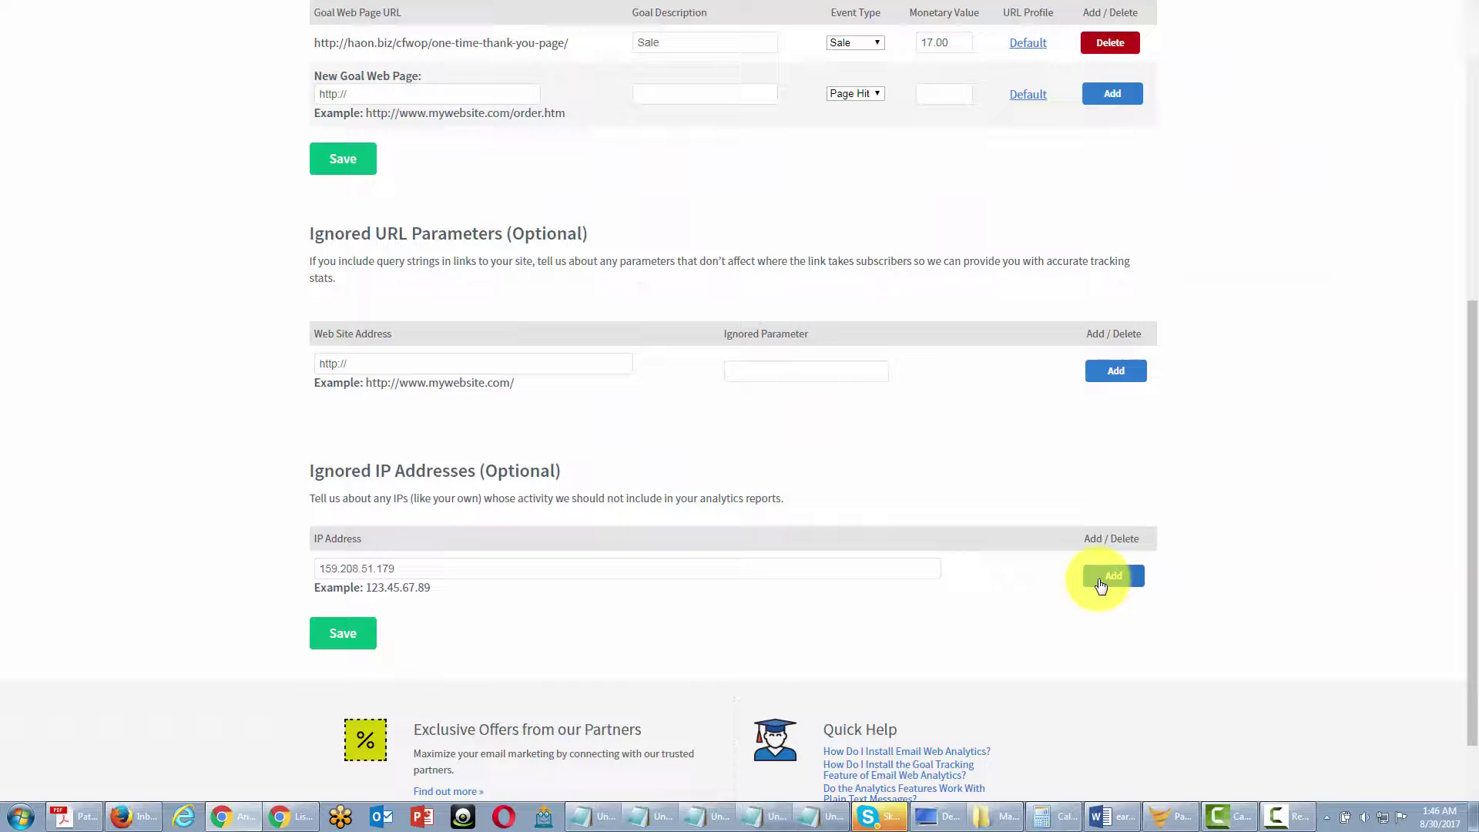
click(1100, 582)
scroll(1079, 586, down, 3)
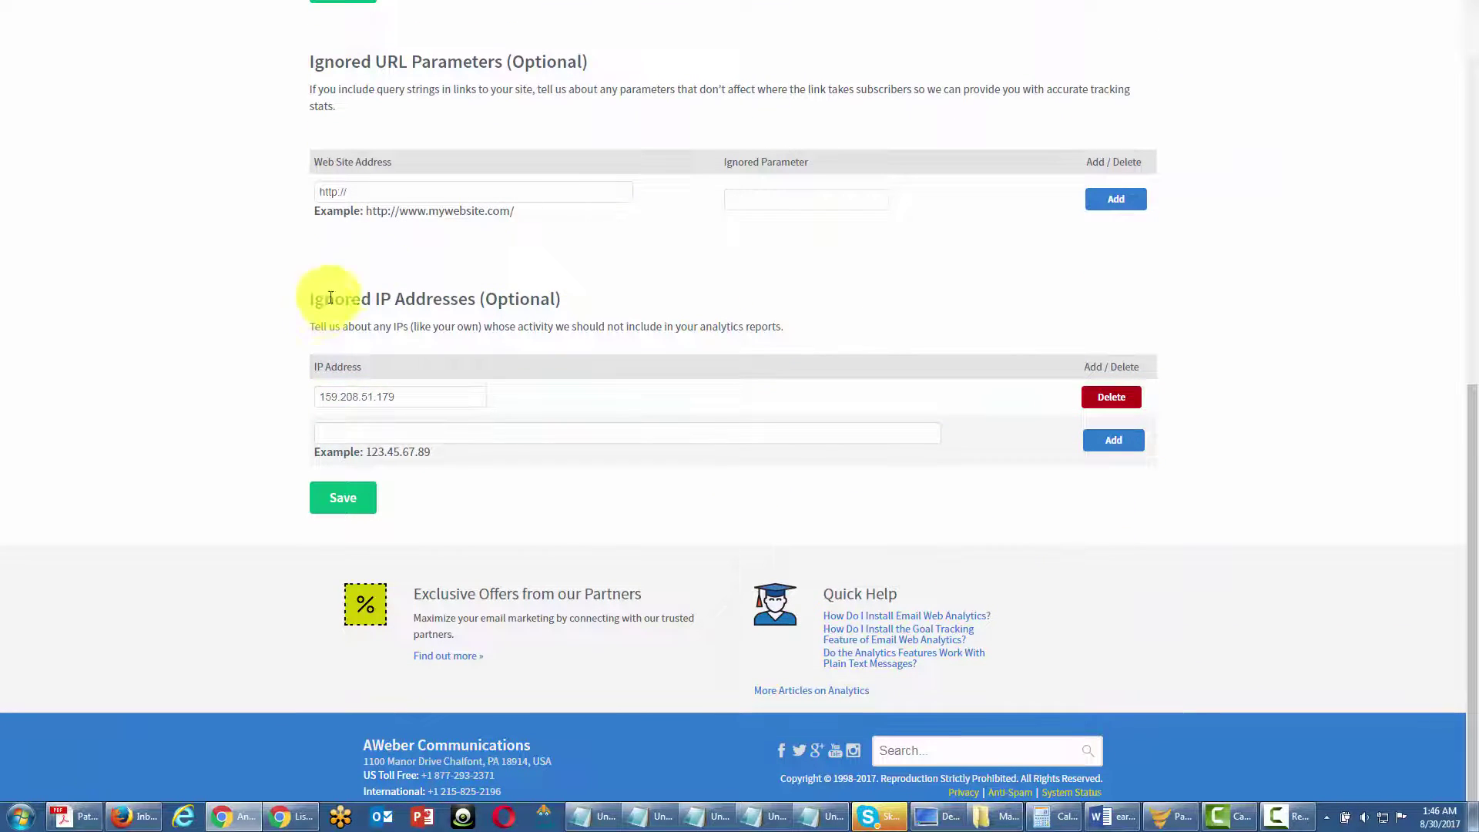
click(348, 429)
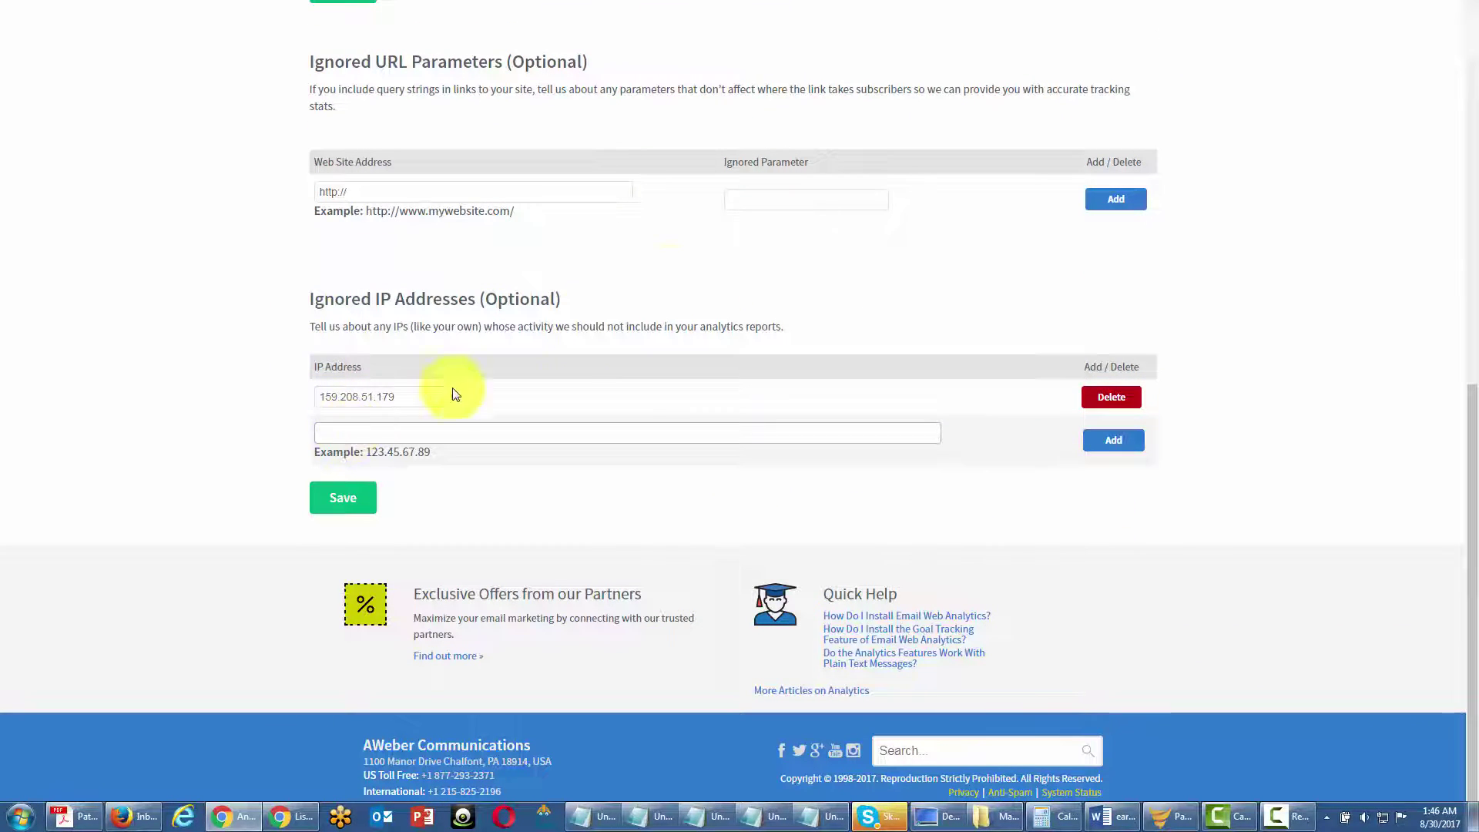
click(682, 246)
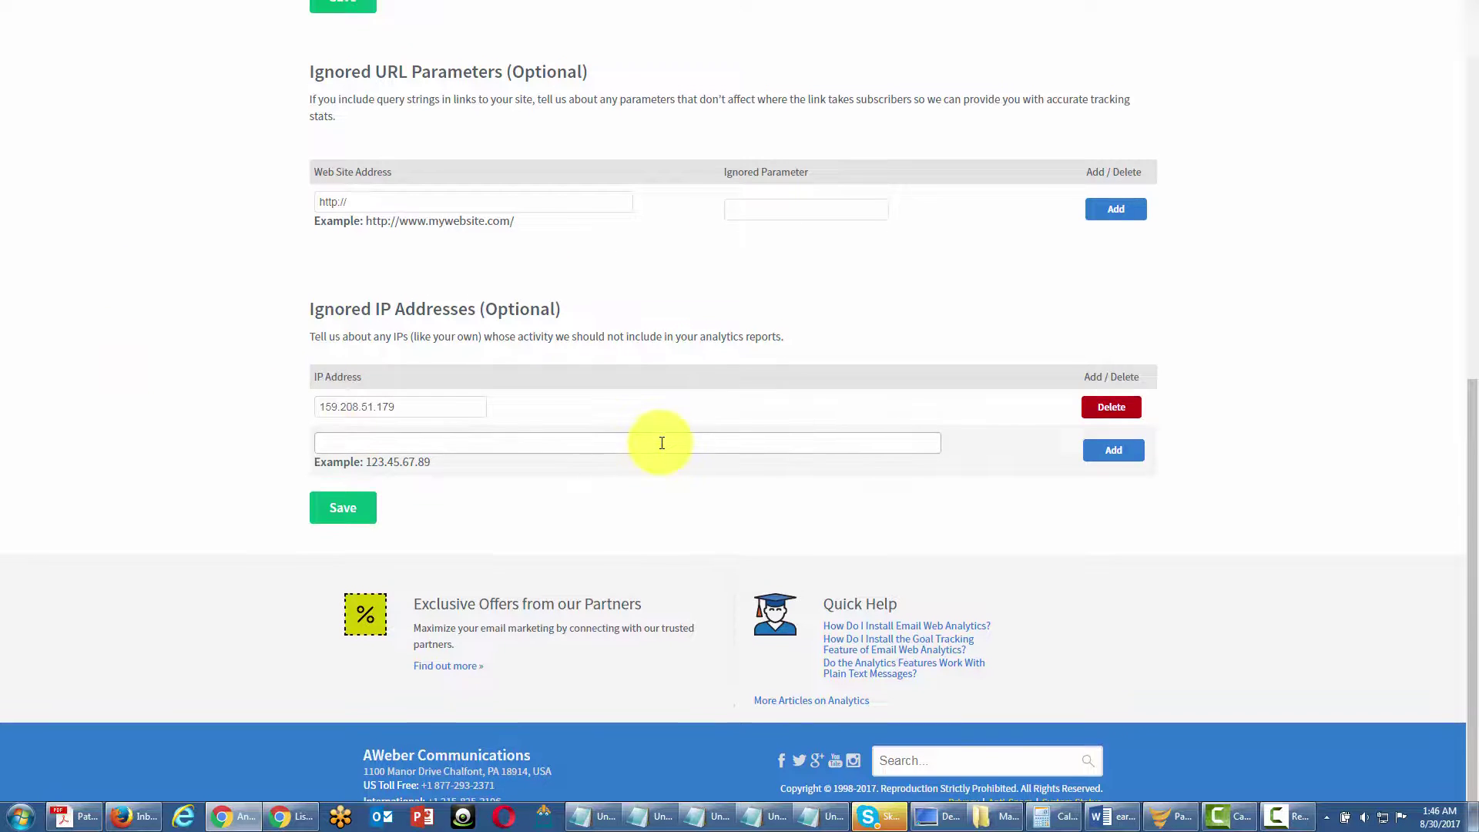
scroll(498, 389, up, 1)
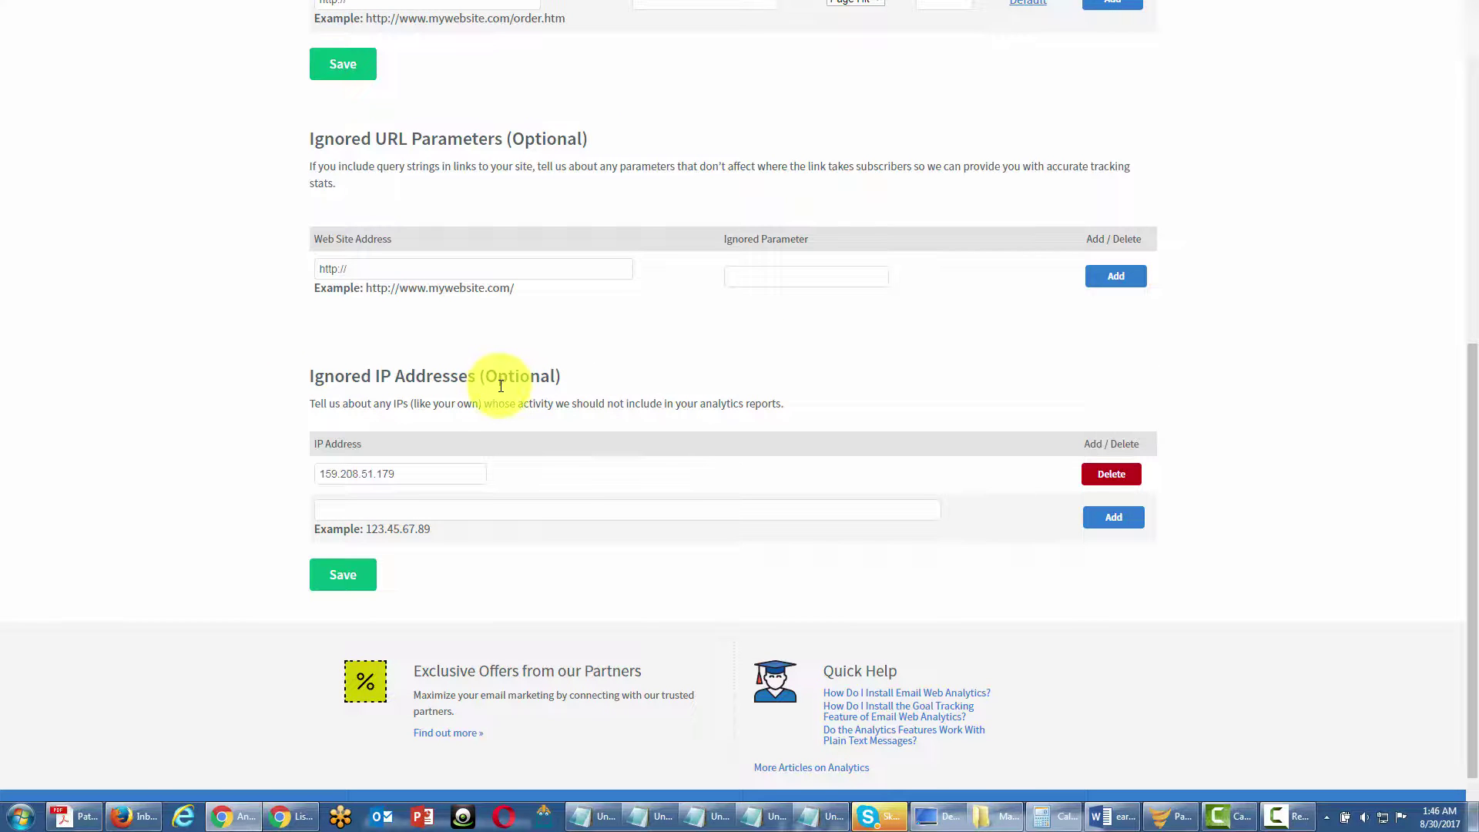
scroll(501, 385, up, 2)
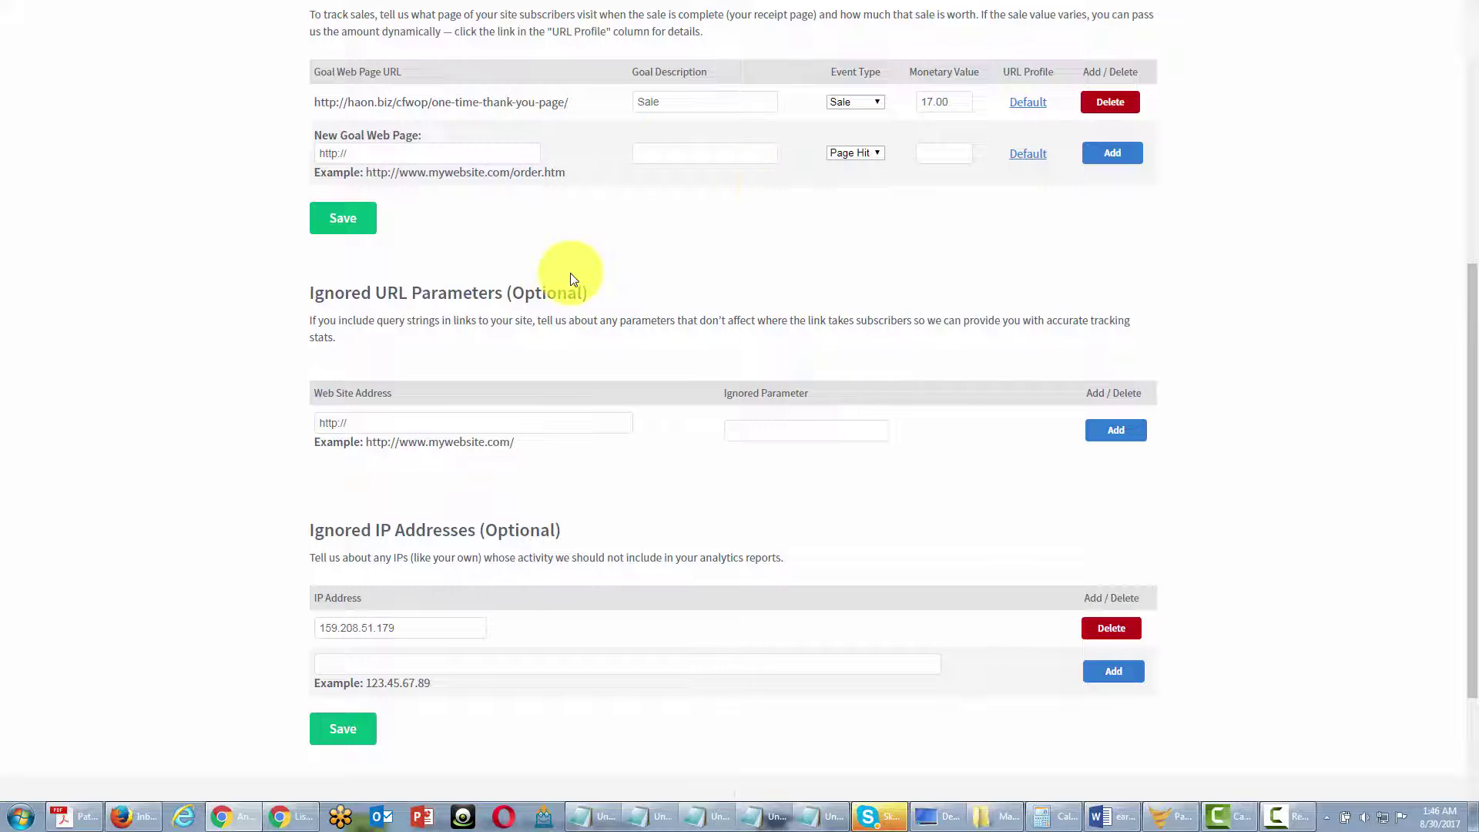